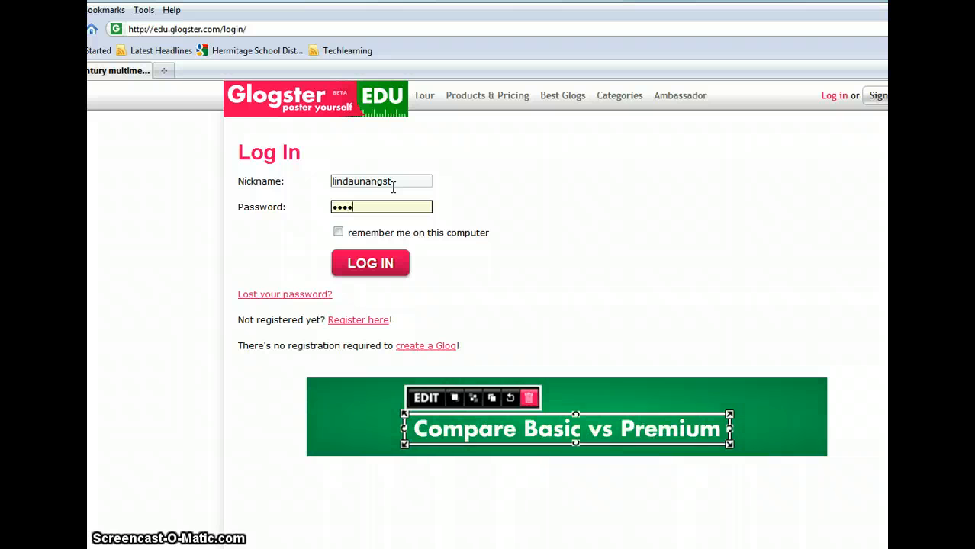
Step: Submit the login form and dismiss the EDU Premium trial offer
{"action": "key", "text": "Return"}
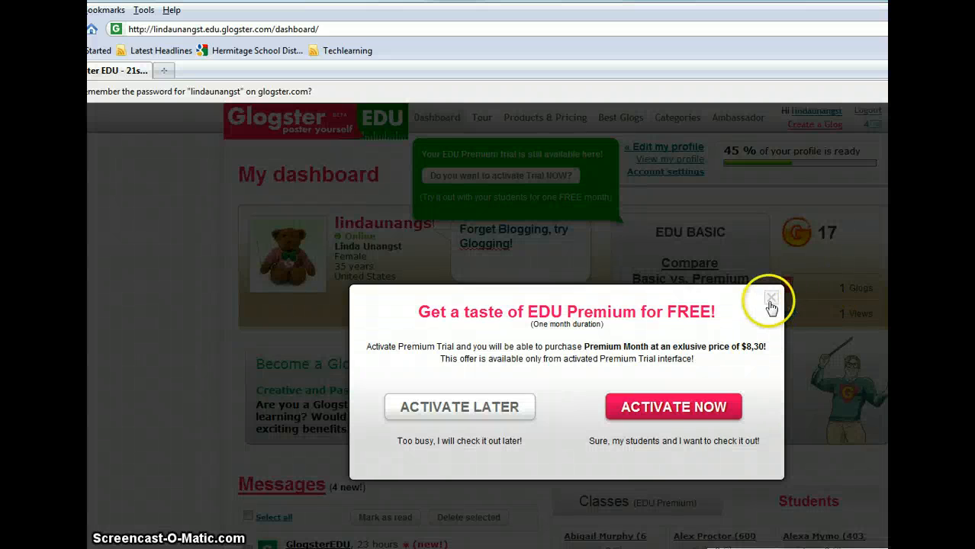
{"action": "left_click", "coordinate": [769, 299]}
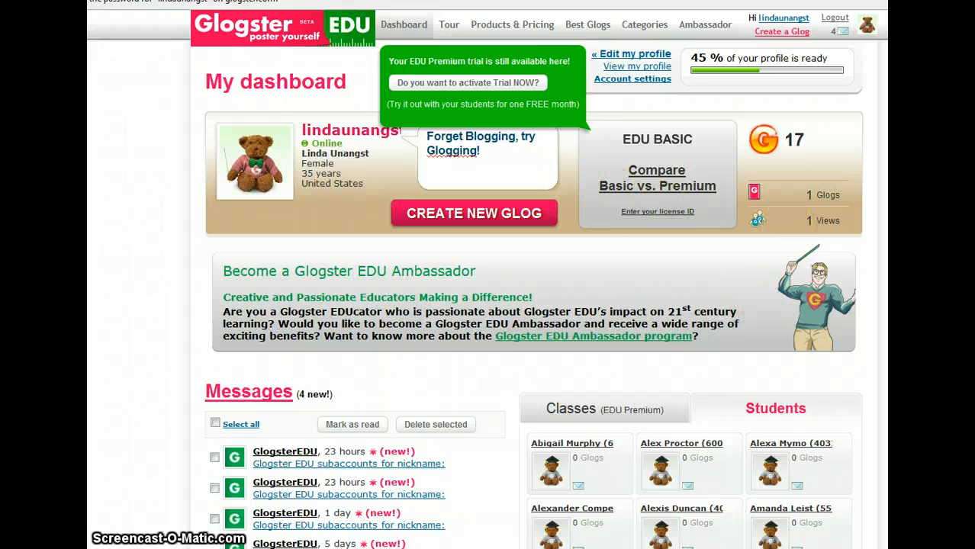
Step: Open the profile for editing, review the name and interest fields, and save the profile settings
{"action": "left_click", "coordinate": [654, 58]}
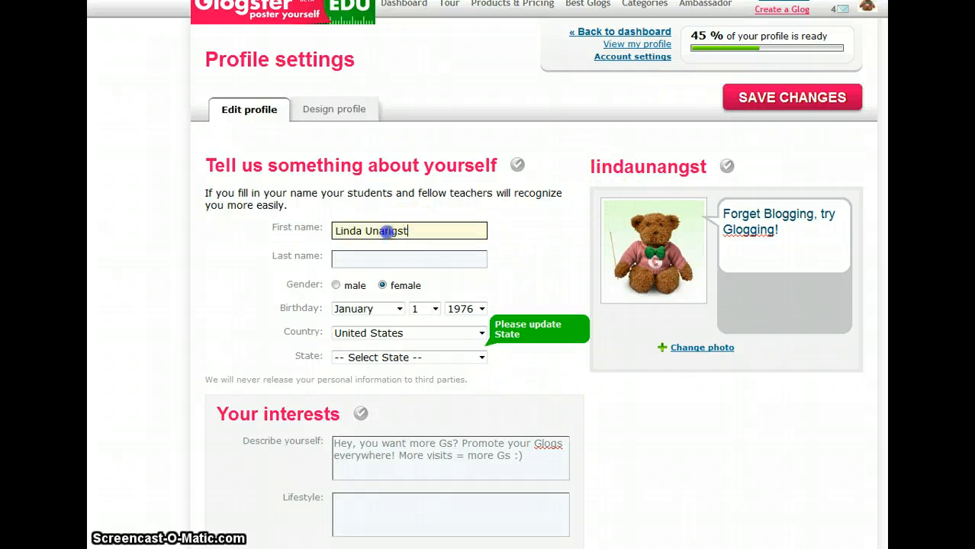
{"action": "left_click", "coordinate": [344, 257]}
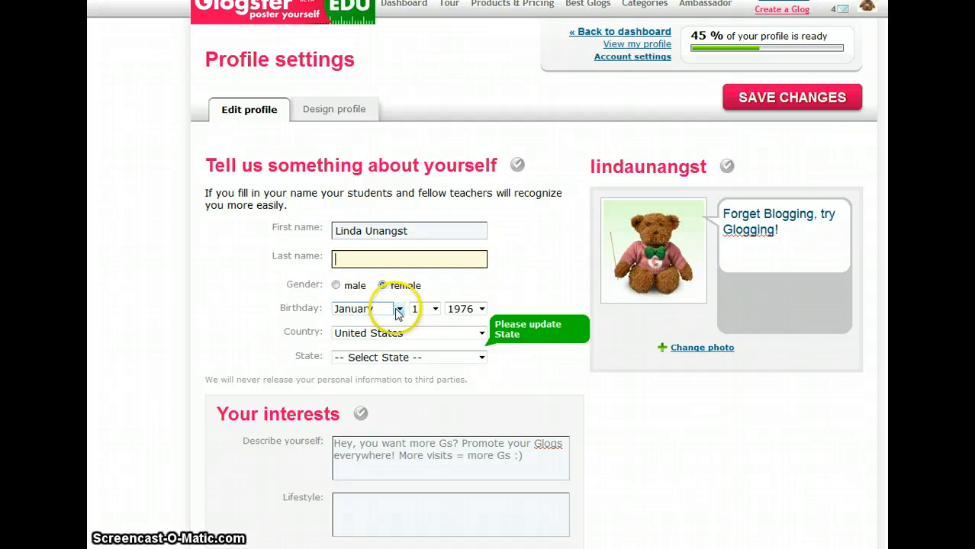
{"action": "scroll", "coordinate": [392, 354], "scroll_direction": "down", "scroll_amount": 4}
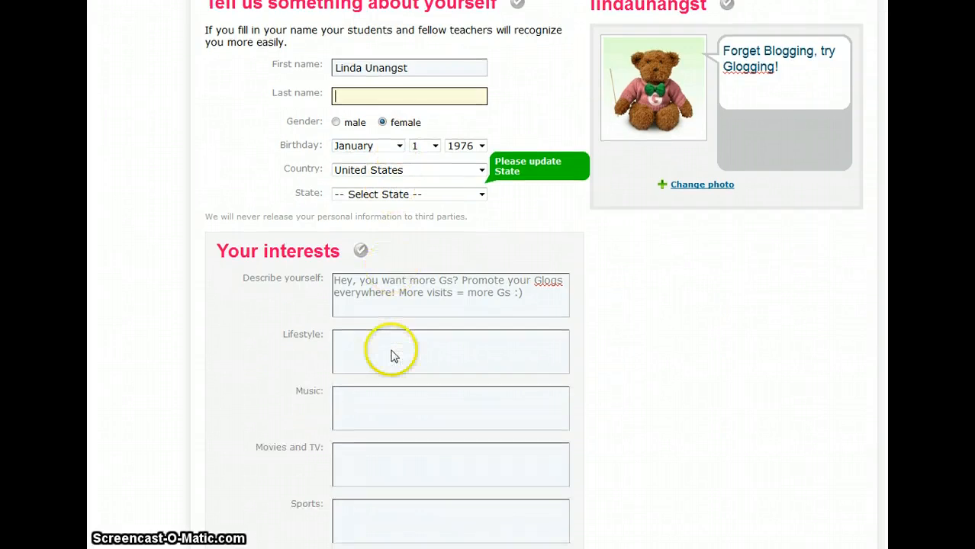
{"action": "scroll", "coordinate": [391, 349], "scroll_direction": "up", "scroll_amount": 3}
{"action": "scroll", "coordinate": [391, 354], "scroll_direction": "up", "scroll_amount": 1}
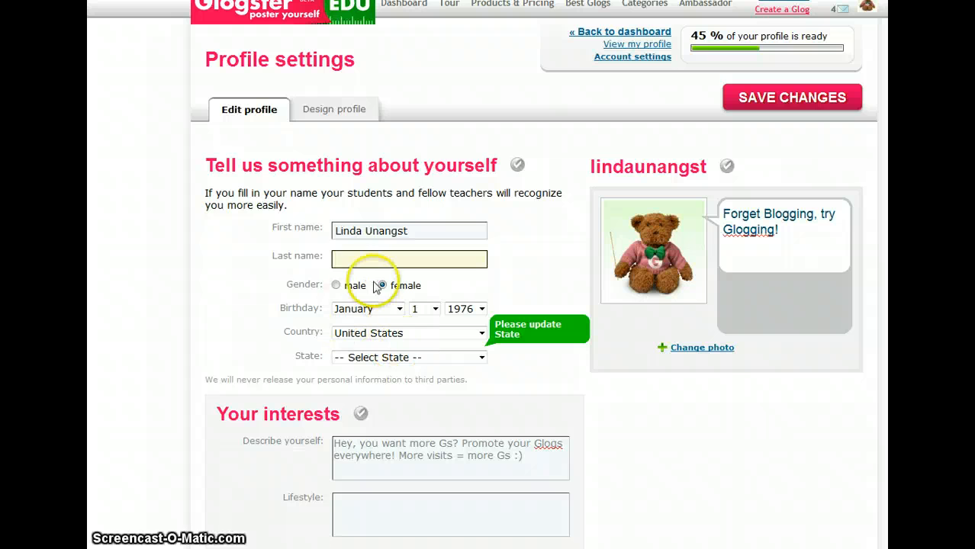
{"action": "left_click", "coordinate": [433, 233]}
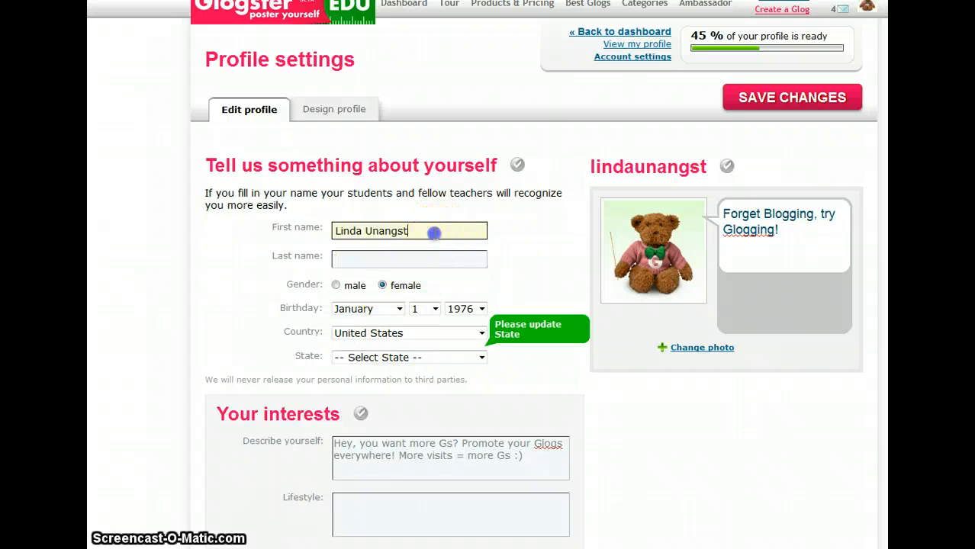
{"action": "left_click", "coordinate": [340, 261]}
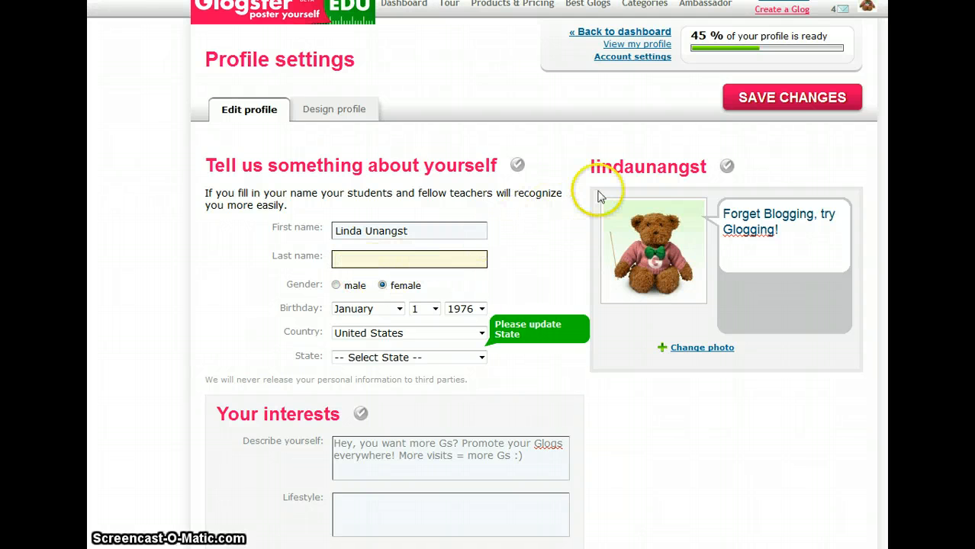
{"action": "left_click", "coordinate": [774, 104]}
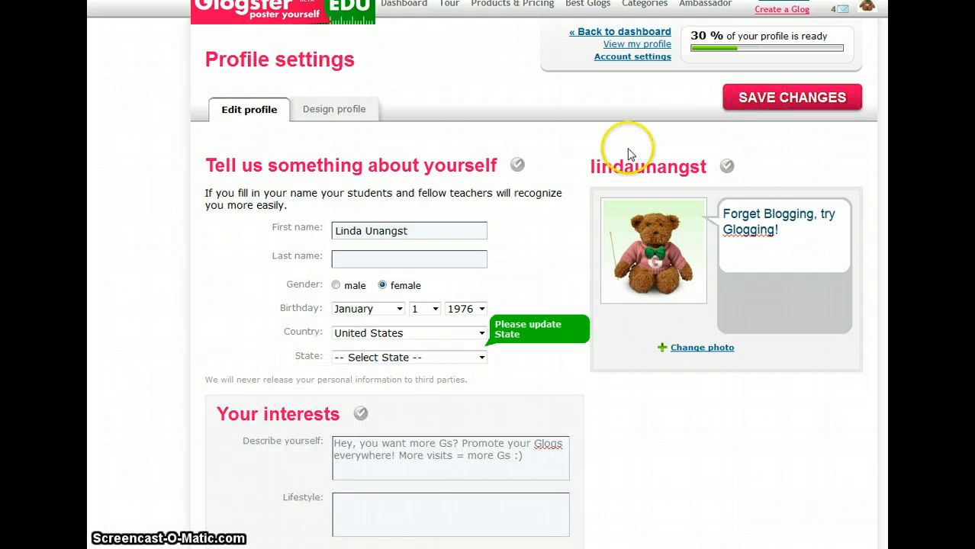
Step: Return to the dashboard and create a new Glog
{"action": "scroll", "coordinate": [626, 145], "scroll_direction": "down", "scroll_amount": 2}
{"action": "scroll", "coordinate": [627, 146], "scroll_direction": "up", "scroll_amount": 2}
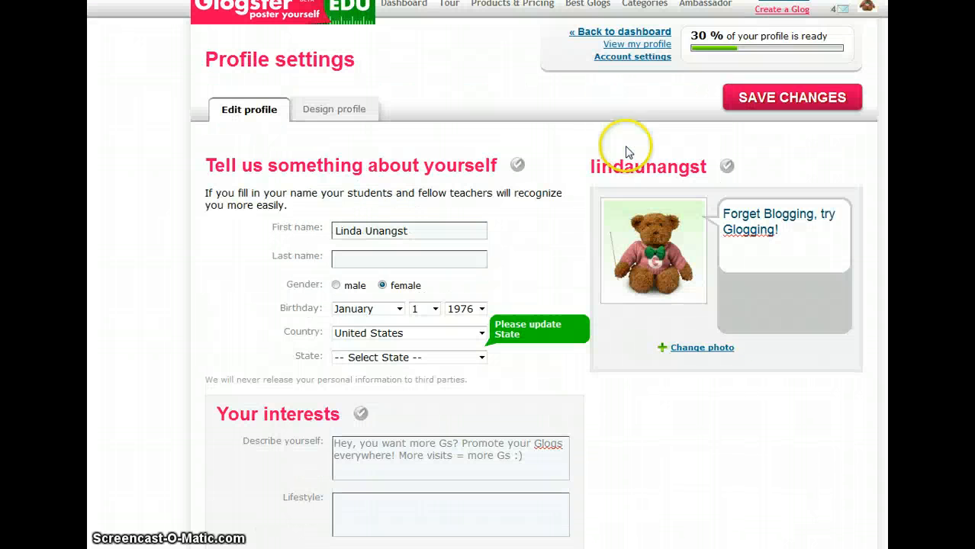
{"action": "left_click", "coordinate": [599, 33]}
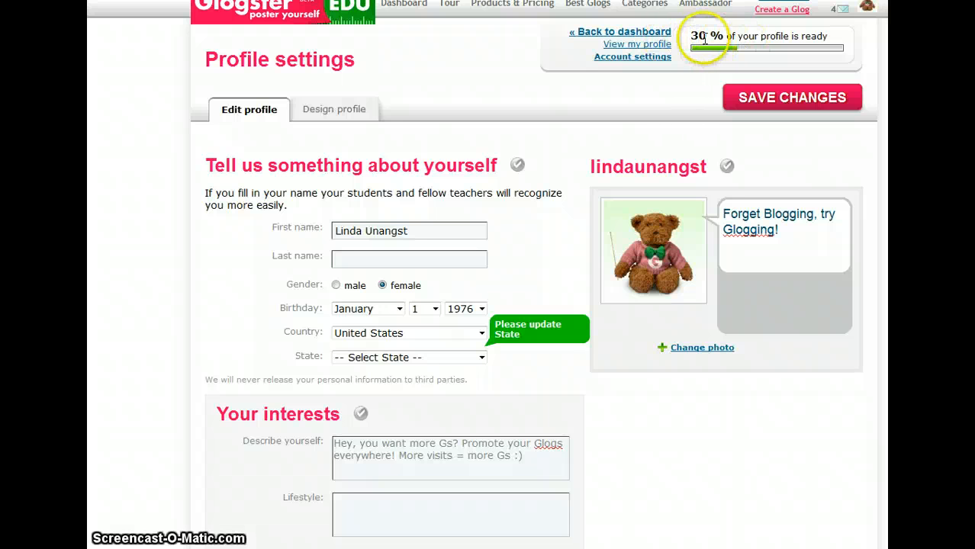
{"action": "left_click", "coordinate": [608, 35]}
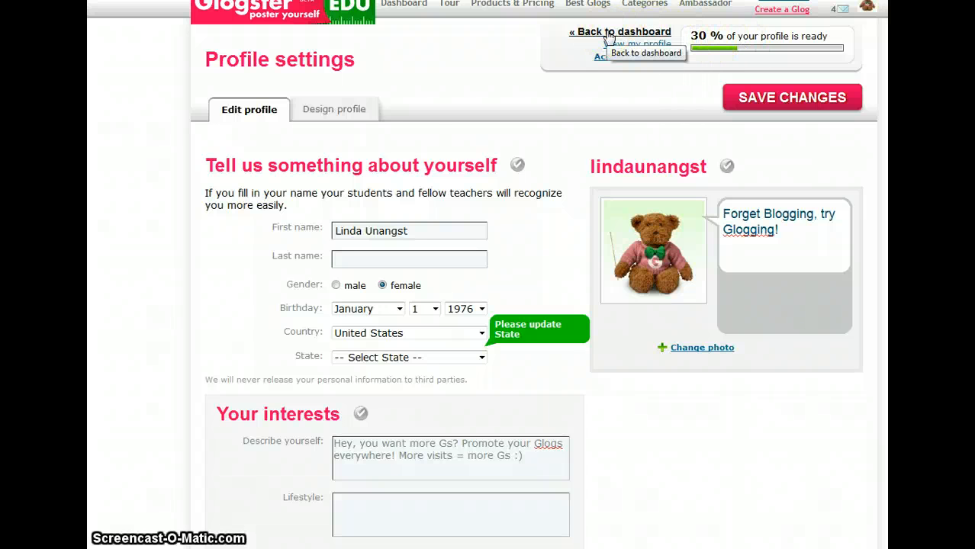
{"action": "left_click", "coordinate": [608, 34]}
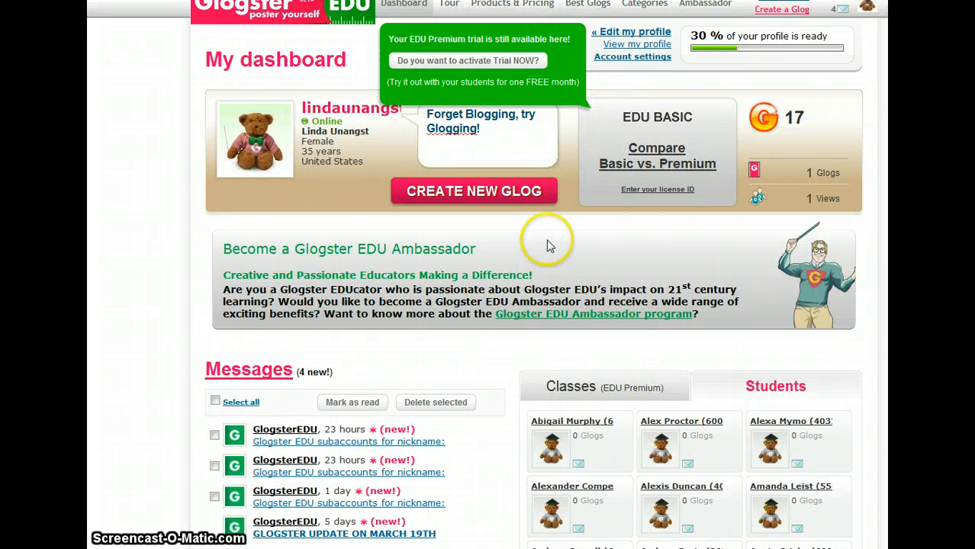
{"action": "left_click", "coordinate": [496, 197]}
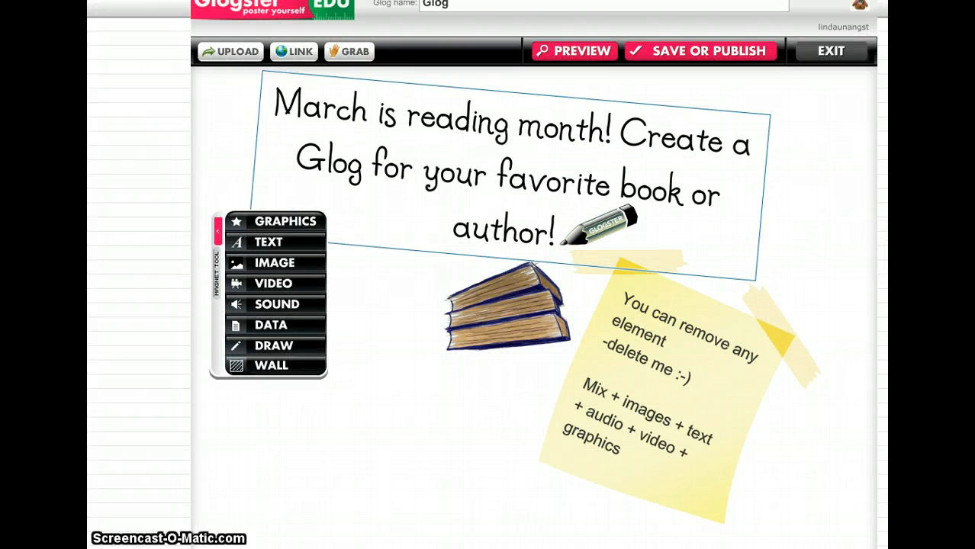
Step: Delete the template's reading-month heading, book stack, pencil and yellow sticky note to leave a blank page
{"action": "scroll", "coordinate": [487, 274], "scroll_direction": "up", "scroll_amount": 1}
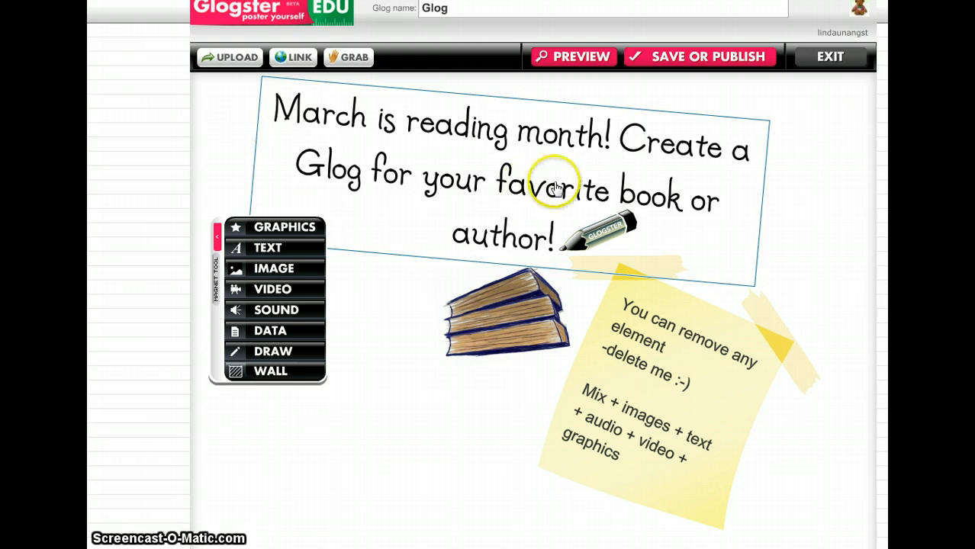
{"action": "left_click", "coordinate": [451, 176]}
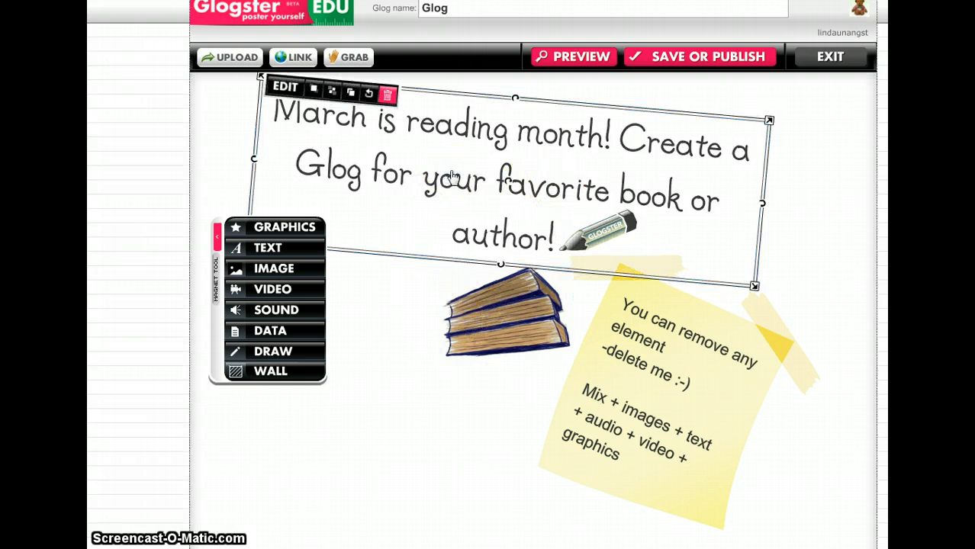
{"action": "left_click", "coordinate": [389, 98]}
{"action": "left_click", "coordinate": [511, 295]}
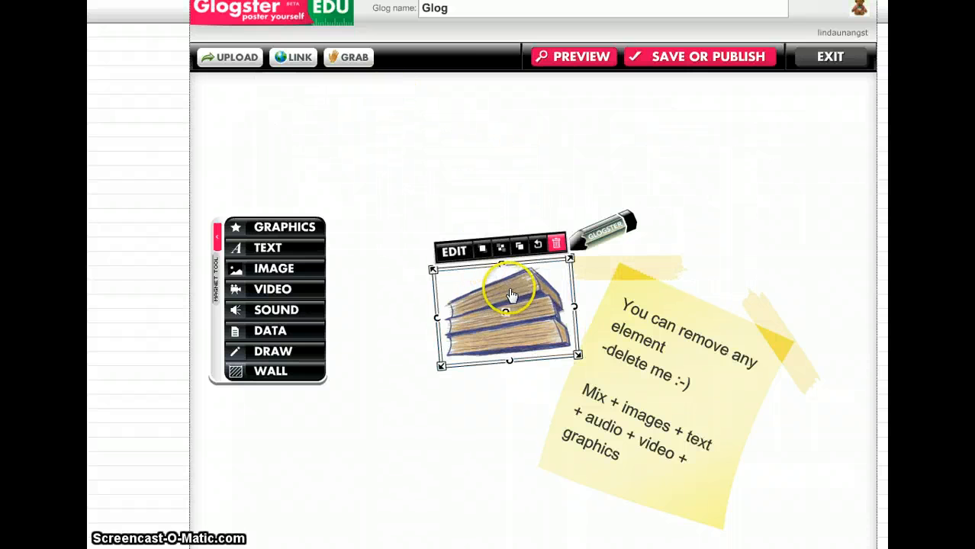
{"action": "left_click", "coordinate": [556, 243]}
{"action": "left_click", "coordinate": [574, 238]}
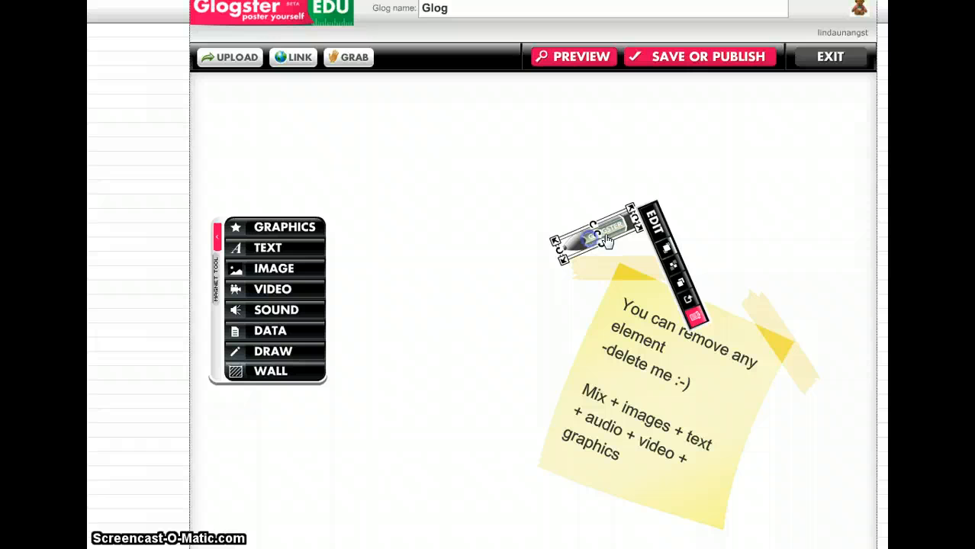
{"action": "left_click", "coordinate": [697, 316]}
{"action": "left_click", "coordinate": [687, 342]}
{"action": "left_click", "coordinate": [709, 250]}
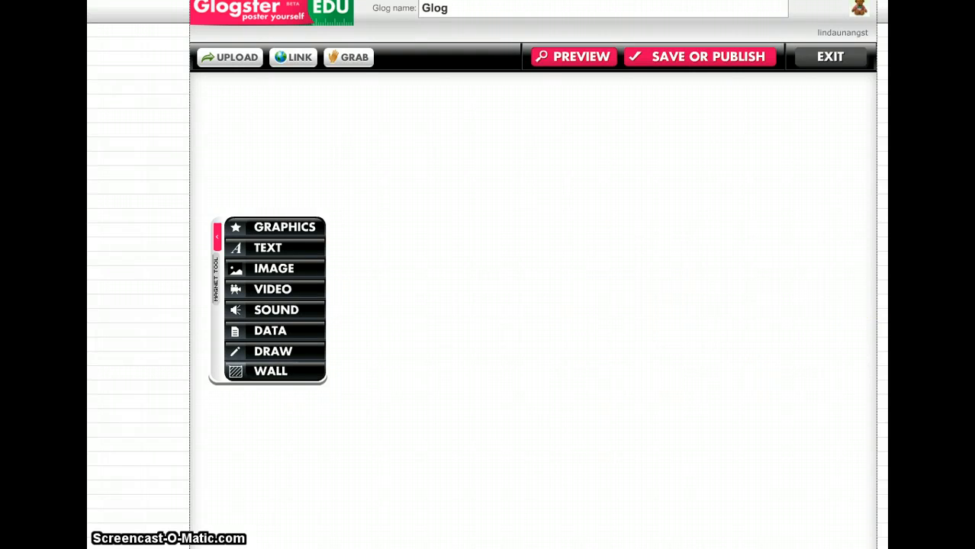
Step: Browse the decoration graphics, including the Hippie and Basic categories, and add the blue patterned rabbit to the Glog
{"action": "scroll", "coordinate": [533, 298], "scroll_direction": "down", "scroll_amount": 1}
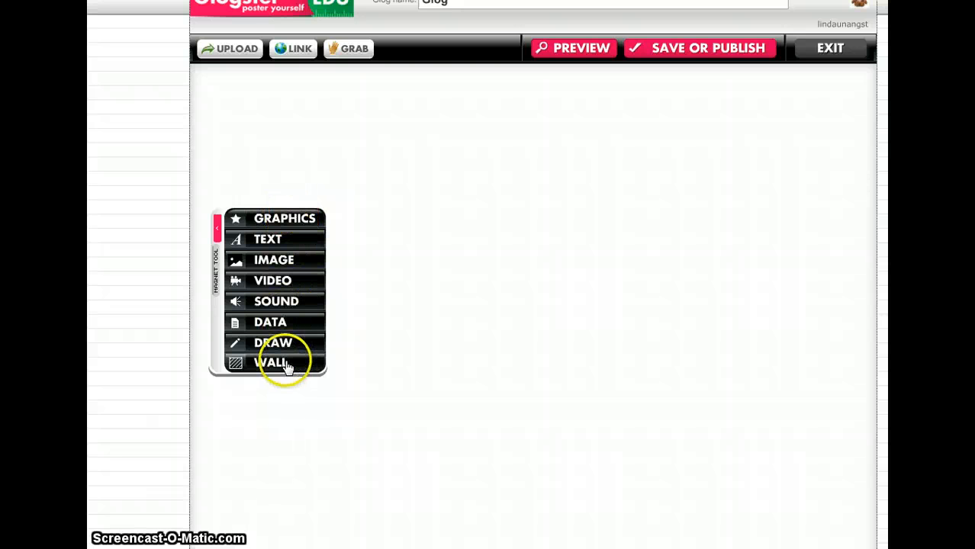
{"action": "left_click", "coordinate": [285, 220]}
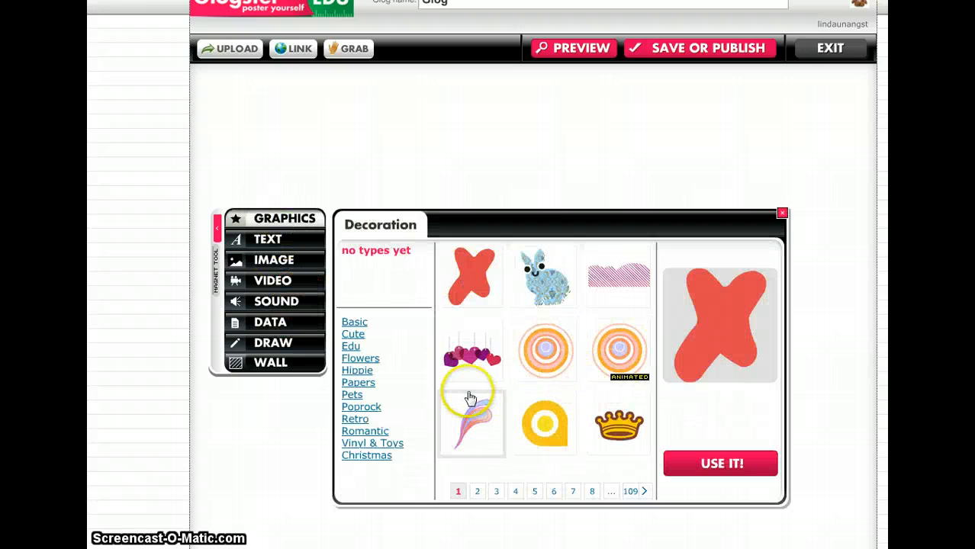
{"action": "left_click", "coordinate": [356, 370]}
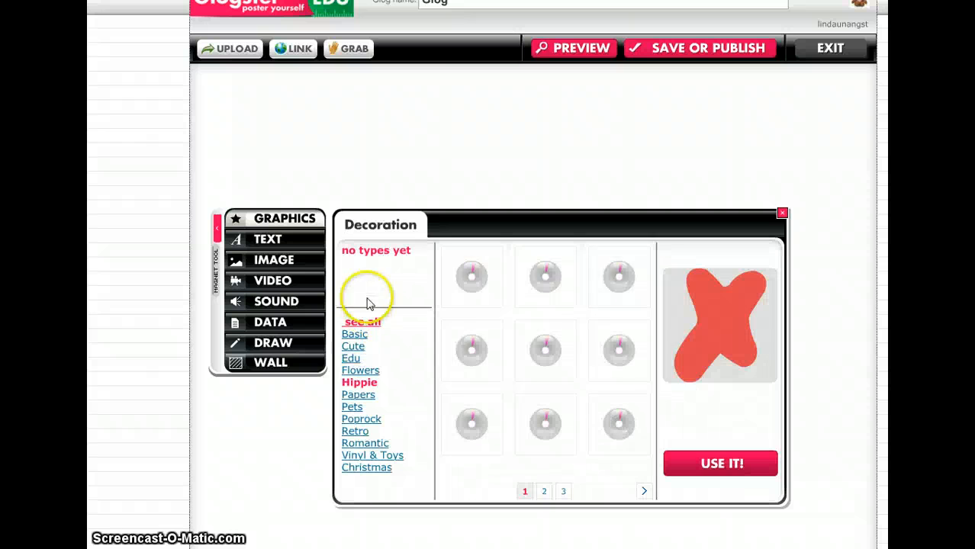
{"action": "left_click", "coordinate": [357, 335]}
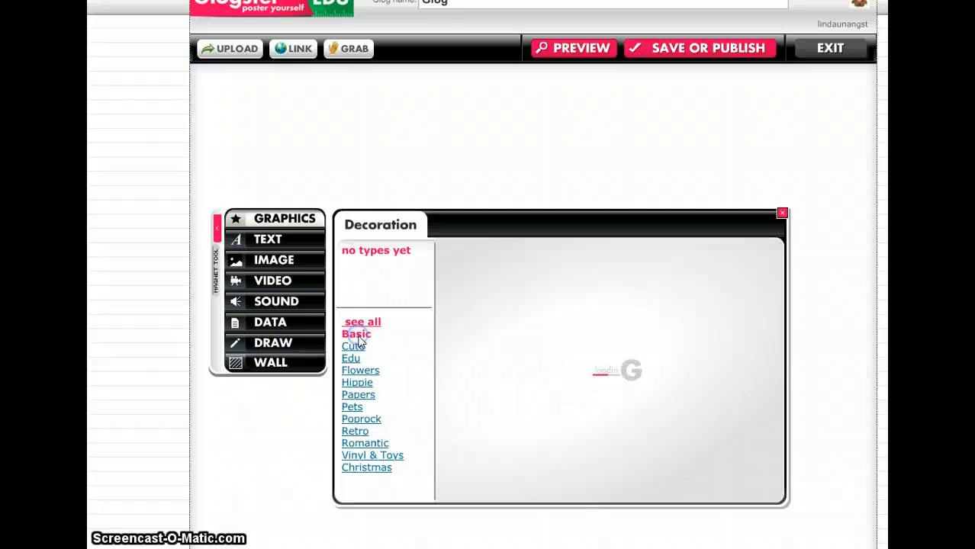
{"action": "left_click", "coordinate": [360, 323]}
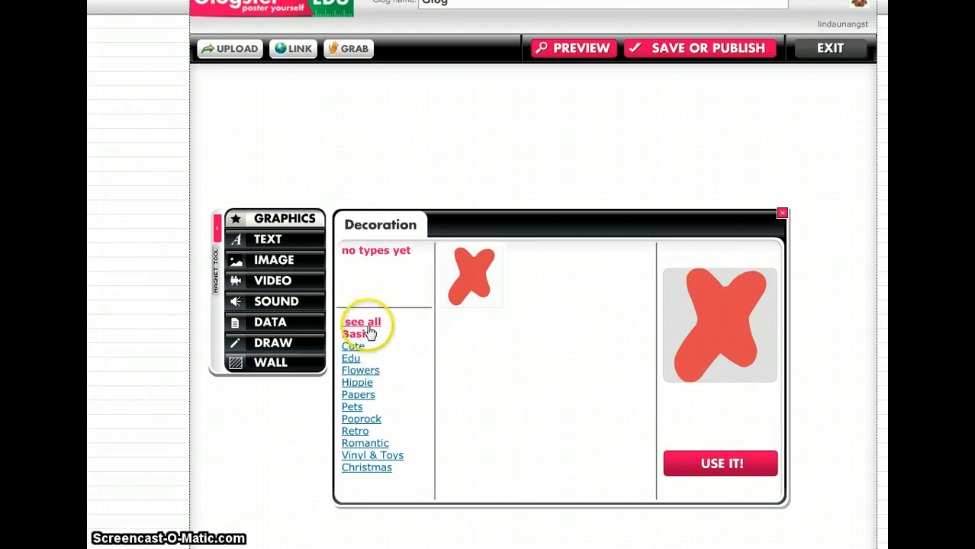
{"action": "left_click", "coordinate": [349, 362]}
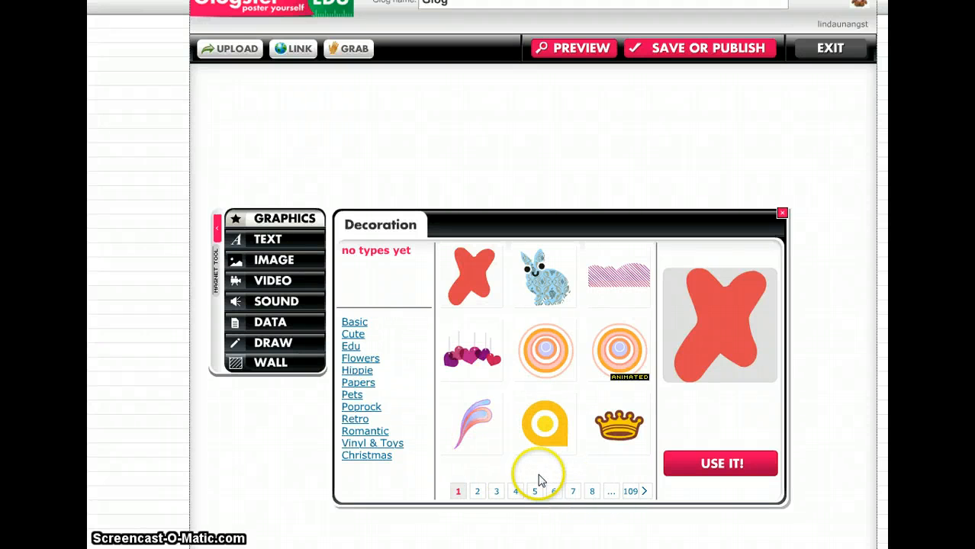
{"action": "left_click", "coordinate": [541, 296]}
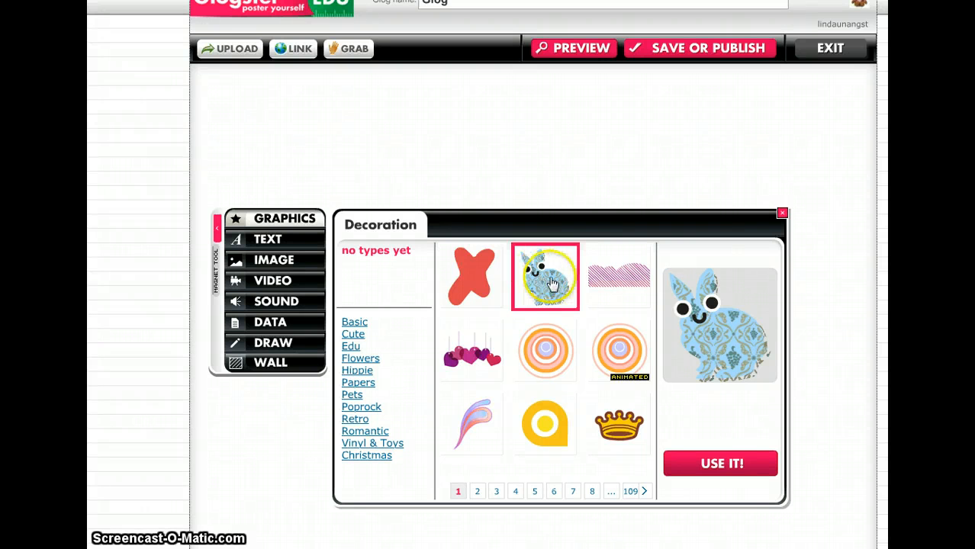
{"action": "left_click", "coordinate": [731, 467]}
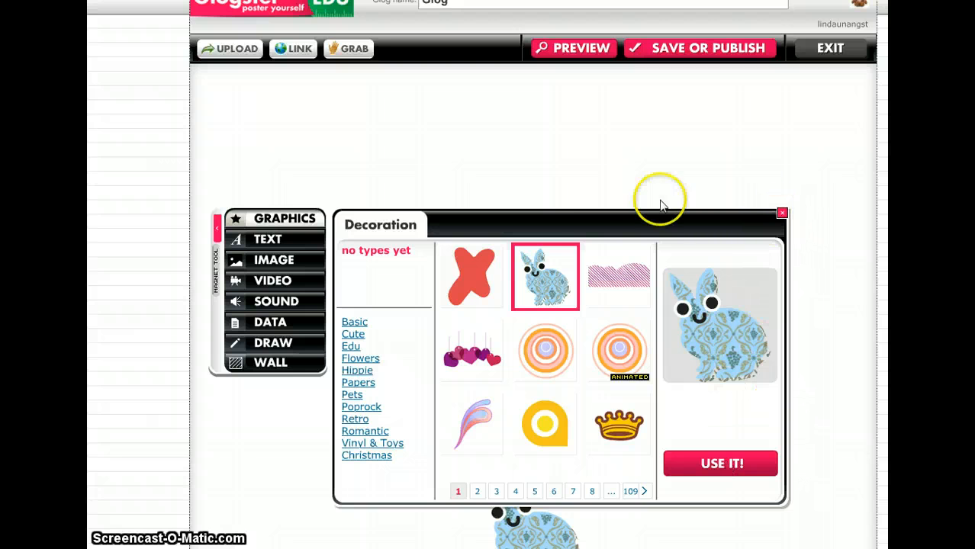
{"action": "left_click", "coordinate": [780, 217]}
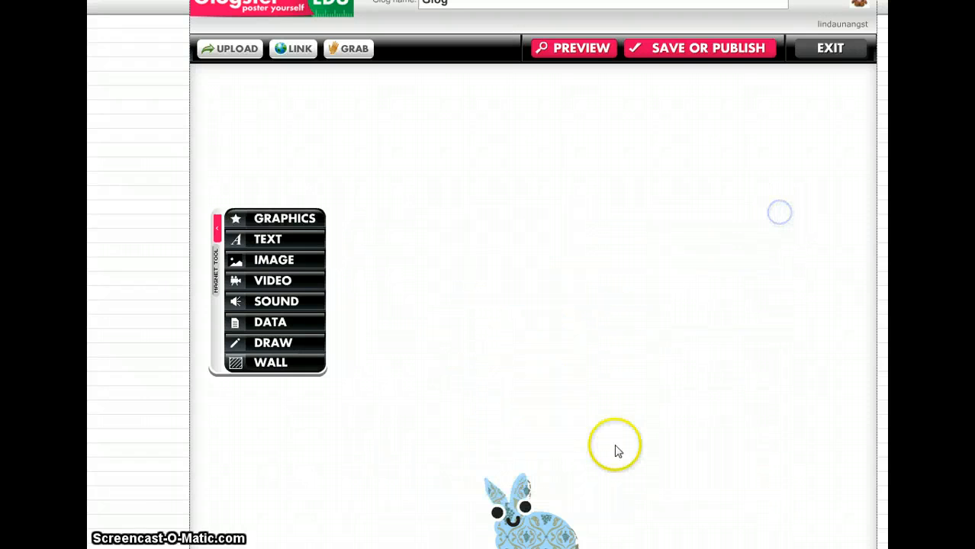
Step: Move the rabbit up to the middle of the page, enlarge it and rotate it slightly clockwise
{"action": "left_click", "coordinate": [534, 522]}
{"action": "left_click_drag", "start_coordinate": [534, 521], "coordinate": [510, 297]}
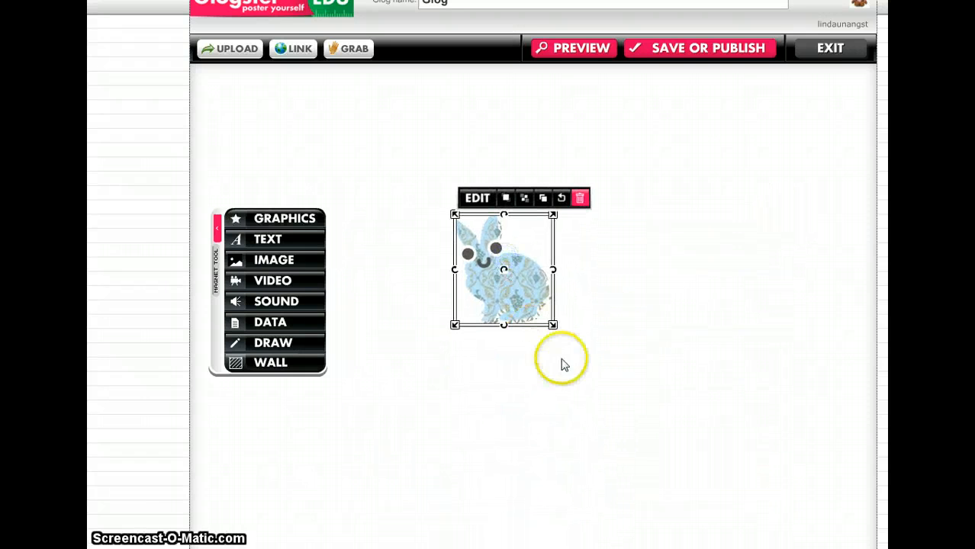
{"action": "left_click_drag", "start_coordinate": [551, 324], "coordinate": [591, 262]}
{"action": "mouse_move", "coordinate": [588, 310]}
{"action": "left_mouse_down"}
{"action": "mouse_move", "coordinate": [579, 275]}
{"action": "mouse_move", "coordinate": [595, 311]}
{"action": "left_mouse_up"}
{"action": "mouse_move", "coordinate": [514, 311]}
{"action": "left_mouse_down"}
{"action": "mouse_move", "coordinate": [495, 325]}
{"action": "mouse_move", "coordinate": [523, 322]}
{"action": "mouse_move", "coordinate": [515, 315]}
{"action": "mouse_move", "coordinate": [528, 302]}
{"action": "left_mouse_up"}
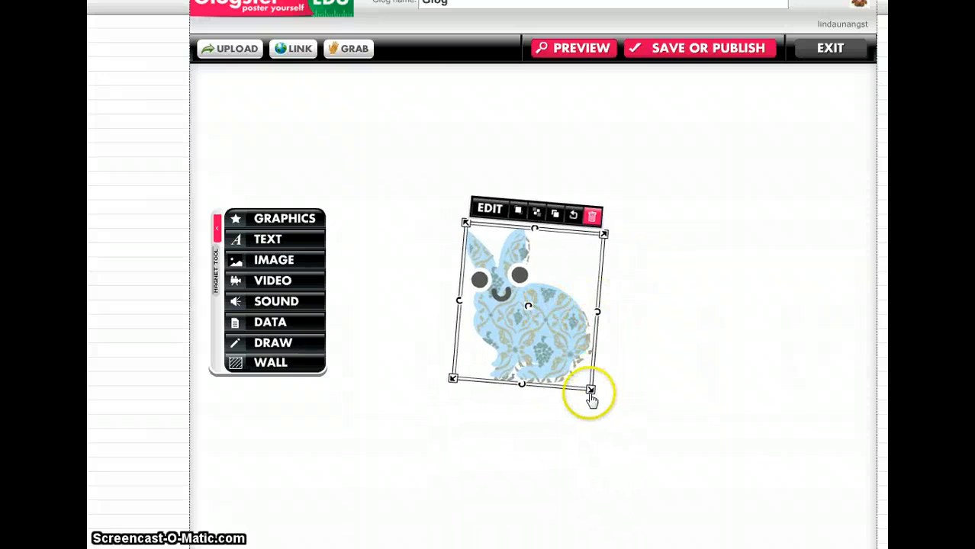
{"action": "mouse_move", "coordinate": [591, 390]}
{"action": "left_mouse_down"}
{"action": "mouse_move", "coordinate": [610, 407]}
{"action": "mouse_move", "coordinate": [591, 392]}
{"action": "left_mouse_up"}
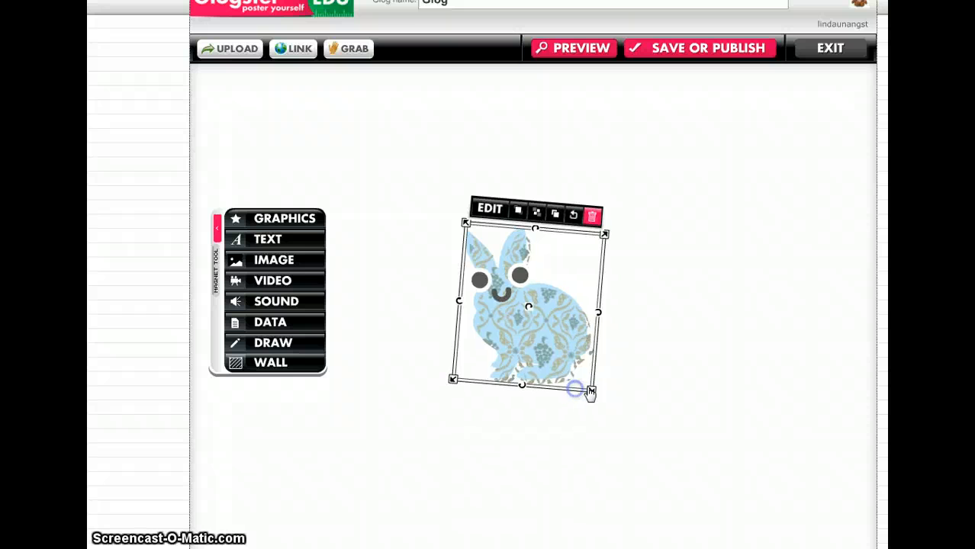
Step: Edit the rabbit graphic and change its color to a golden yellow
{"action": "left_click", "coordinate": [489, 210]}
{"action": "left_click", "coordinate": [494, 265]}
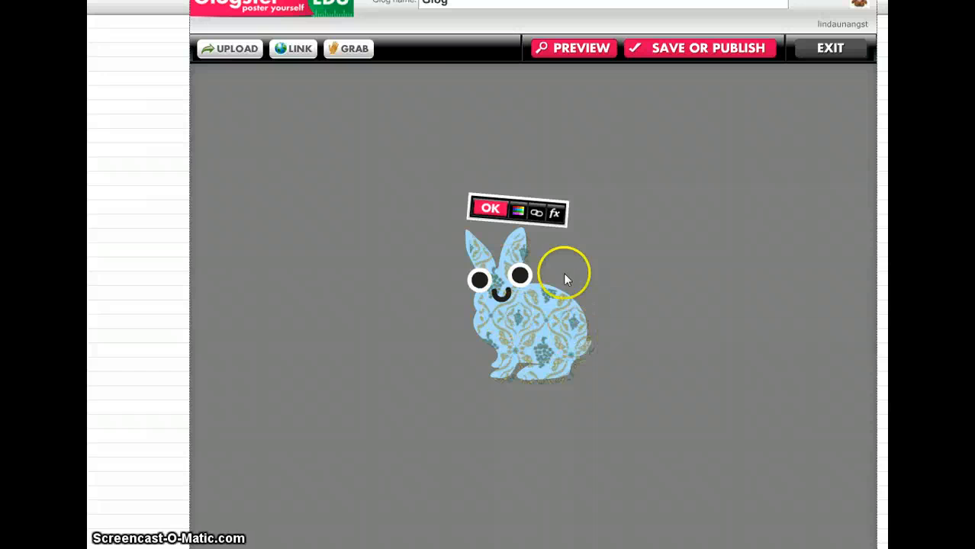
{"action": "left_click", "coordinate": [518, 212]}
{"action": "left_click", "coordinate": [616, 284]}
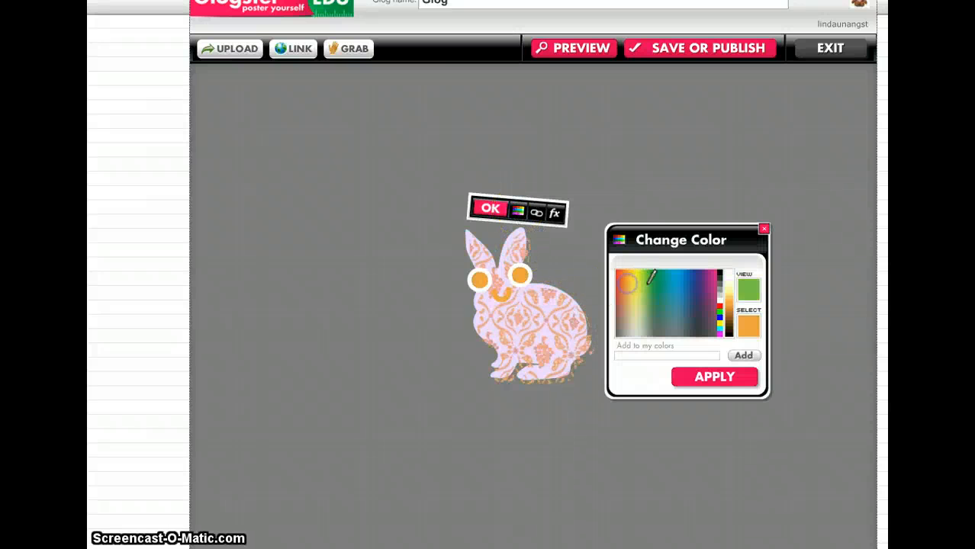
{"action": "left_click", "coordinate": [679, 295]}
{"action": "left_click", "coordinate": [633, 316]}
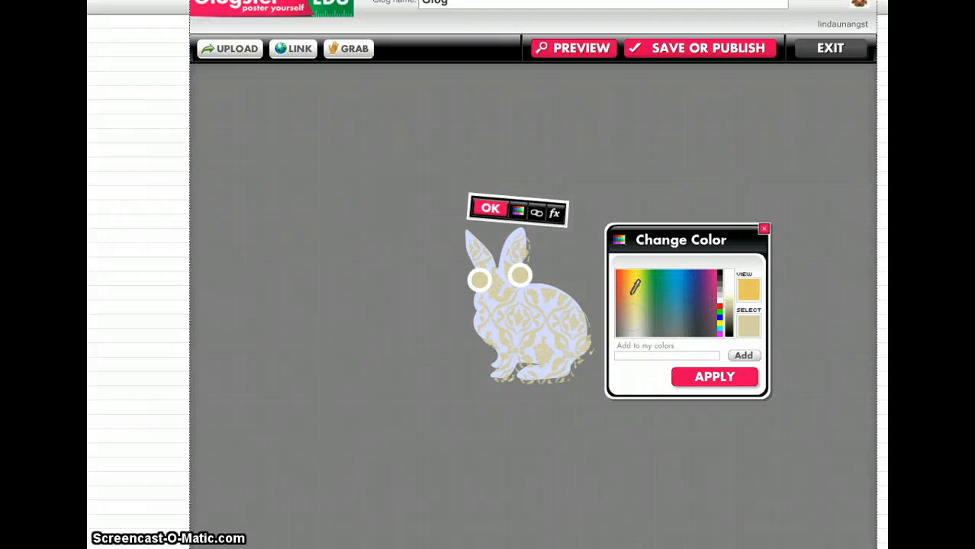
{"action": "left_click", "coordinate": [722, 378]}
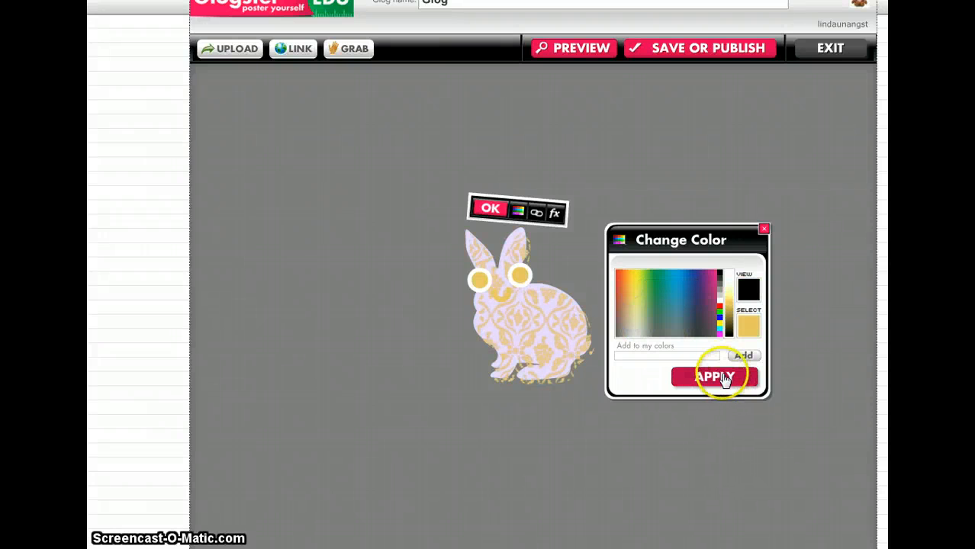
Step: Leave the rabbit's link blank and give the rabbit a shadow with blur 14, alpha 0.79, angle 158 and distance 32
{"action": "left_click", "coordinate": [537, 215]}
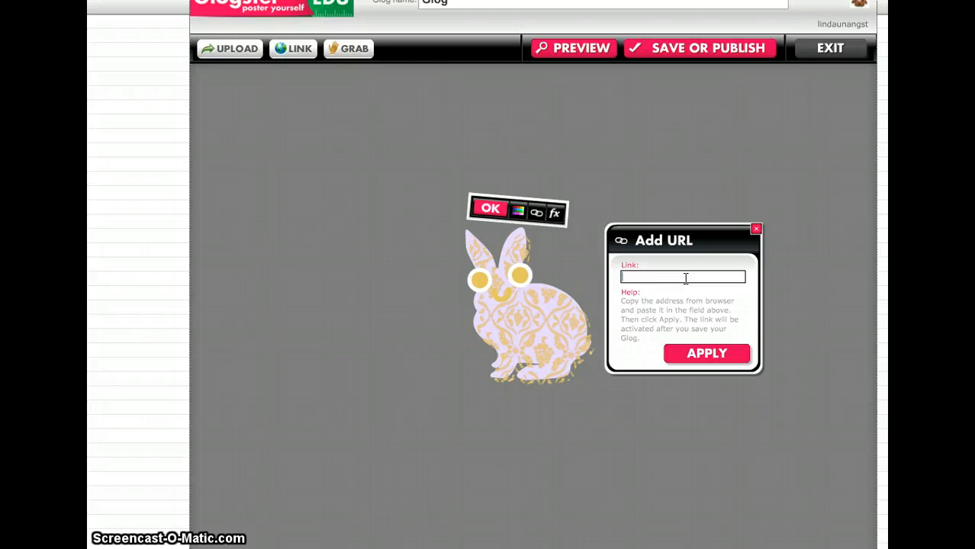
{"action": "left_click", "coordinate": [710, 353]}
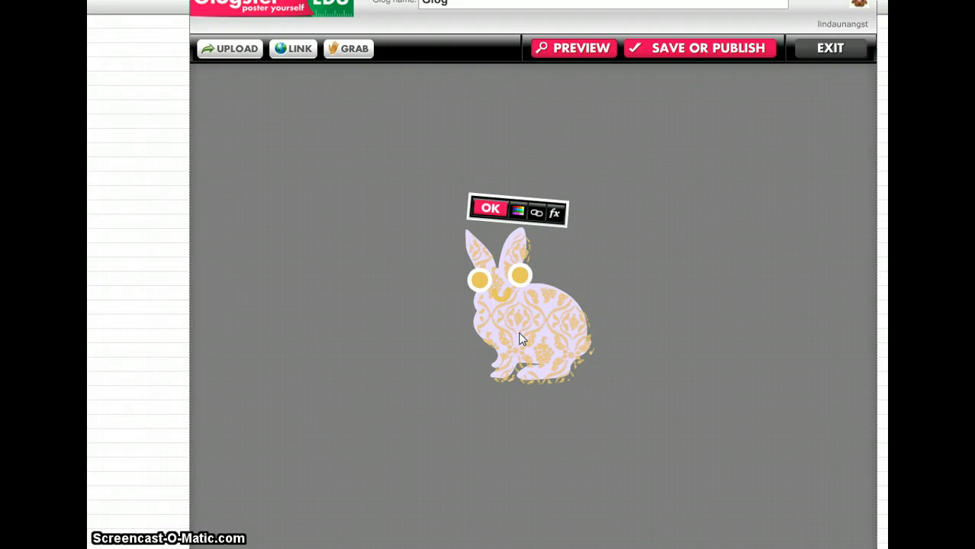
{"action": "left_click", "coordinate": [554, 215]}
{"action": "mouse_move", "coordinate": [654, 296]}
{"action": "left_mouse_down"}
{"action": "mouse_move", "coordinate": [673, 298]}
{"action": "mouse_move", "coordinate": [647, 297]}
{"action": "mouse_move", "coordinate": [659, 299]}
{"action": "left_mouse_up"}
{"action": "mouse_move", "coordinate": [713, 315]}
{"action": "left_mouse_down"}
{"action": "mouse_move", "coordinate": [683, 317]}
{"action": "mouse_move", "coordinate": [721, 319]}
{"action": "mouse_move", "coordinate": [711, 317]}
{"action": "left_mouse_up"}
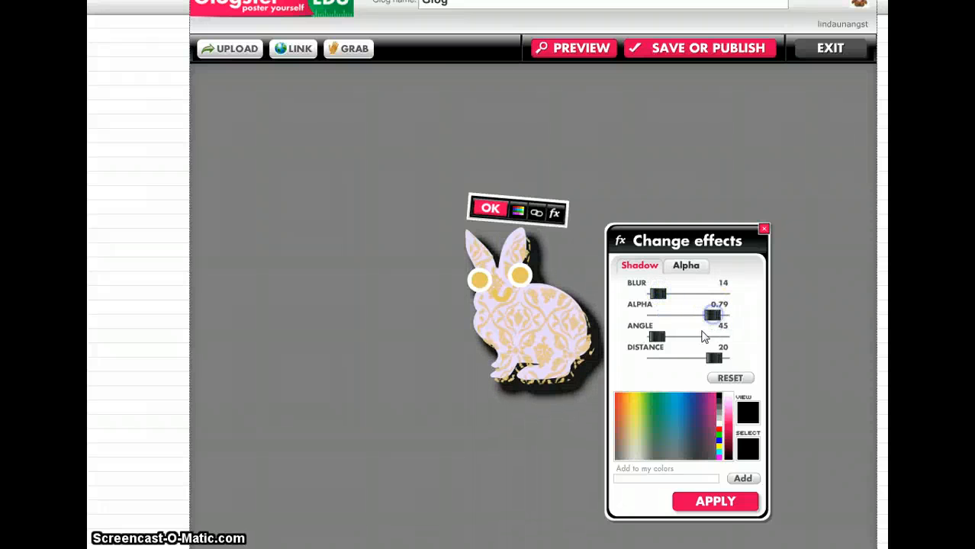
{"action": "mouse_move", "coordinate": [657, 336]}
{"action": "left_mouse_down"}
{"action": "mouse_move", "coordinate": [692, 337]}
{"action": "mouse_move", "coordinate": [647, 338]}
{"action": "mouse_move", "coordinate": [701, 344]}
{"action": "mouse_move", "coordinate": [668, 344]}
{"action": "left_mouse_up"}
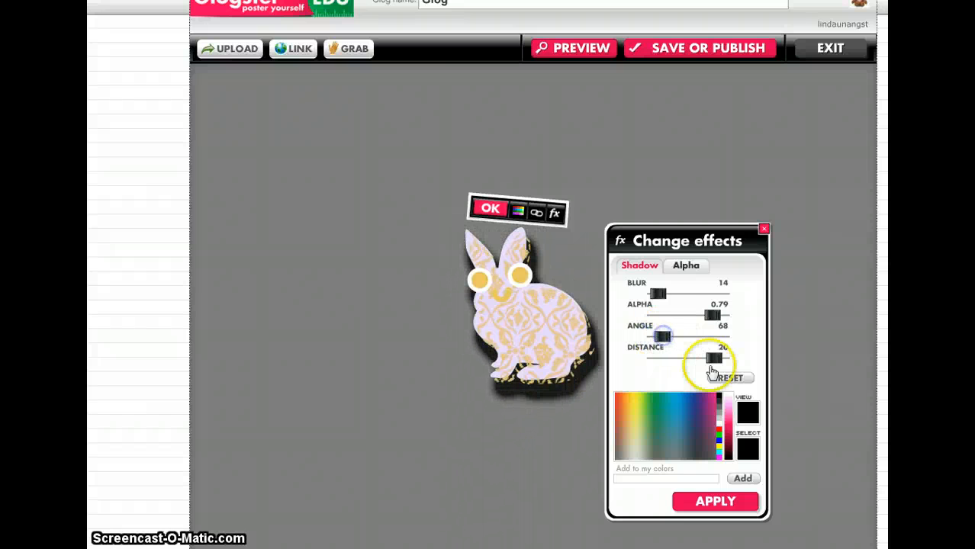
{"action": "left_click_drag", "start_coordinate": [712, 372], "coordinate": [764, 367]}
{"action": "mouse_move", "coordinate": [667, 343]}
{"action": "left_mouse_down"}
{"action": "mouse_move", "coordinate": [699, 338]}
{"action": "mouse_move", "coordinate": [675, 341]}
{"action": "mouse_move", "coordinate": [692, 342]}
{"action": "mouse_move", "coordinate": [684, 338]}
{"action": "left_mouse_up"}
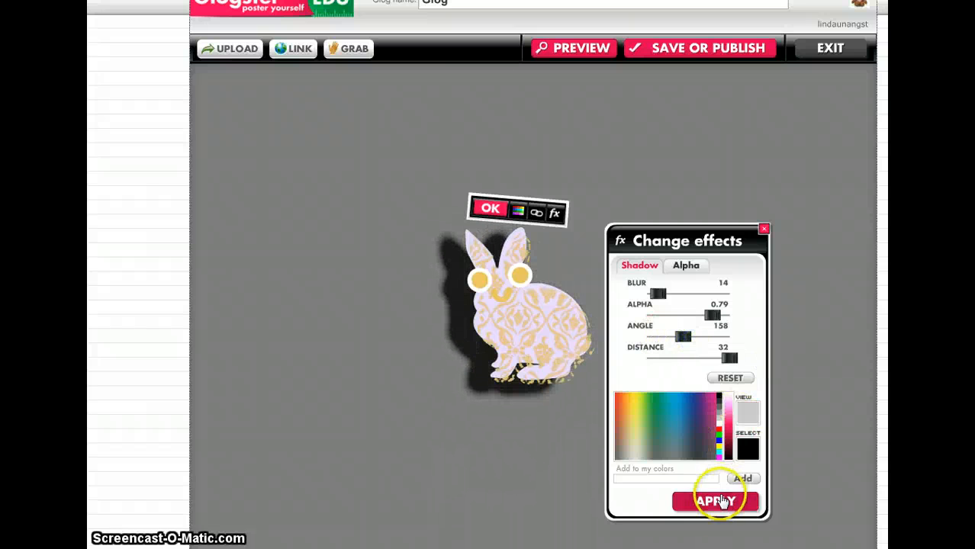
{"action": "left_click", "coordinate": [717, 501]}
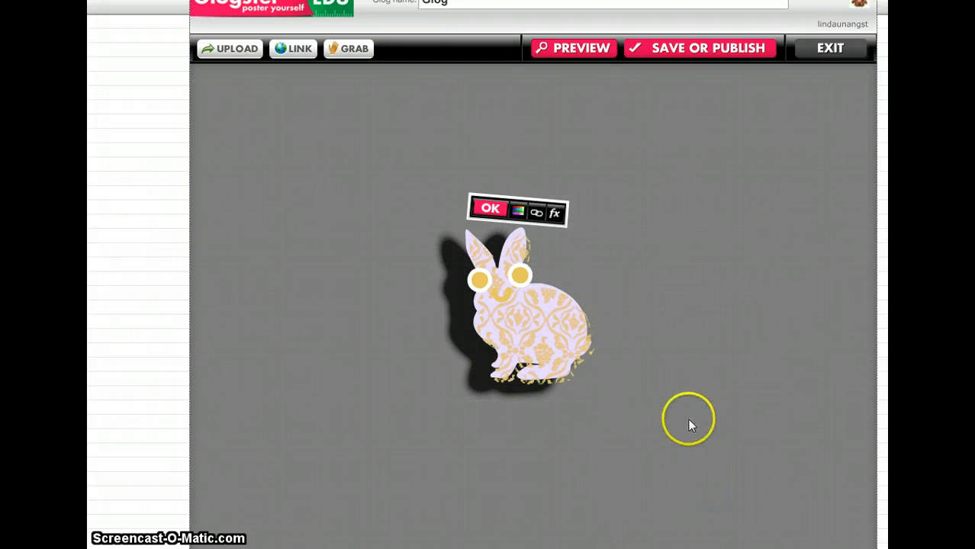
{"action": "left_click", "coordinate": [492, 210]}
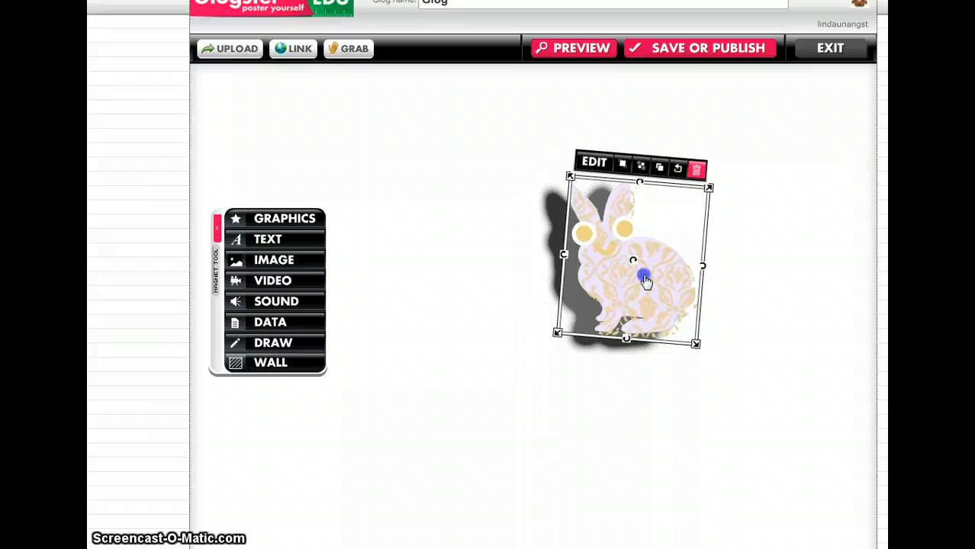
Step: Move the rabbit up and to the right of the page's middle and deselect it
{"action": "left_click", "coordinate": [470, 424]}
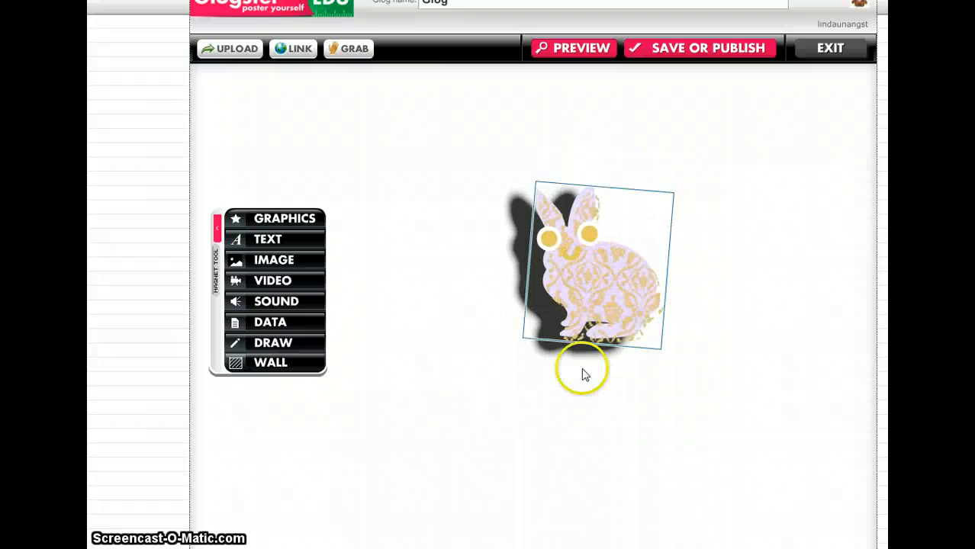
{"action": "left_click_drag", "start_coordinate": [588, 308], "coordinate": [622, 266]}
{"action": "left_click", "coordinate": [475, 346]}
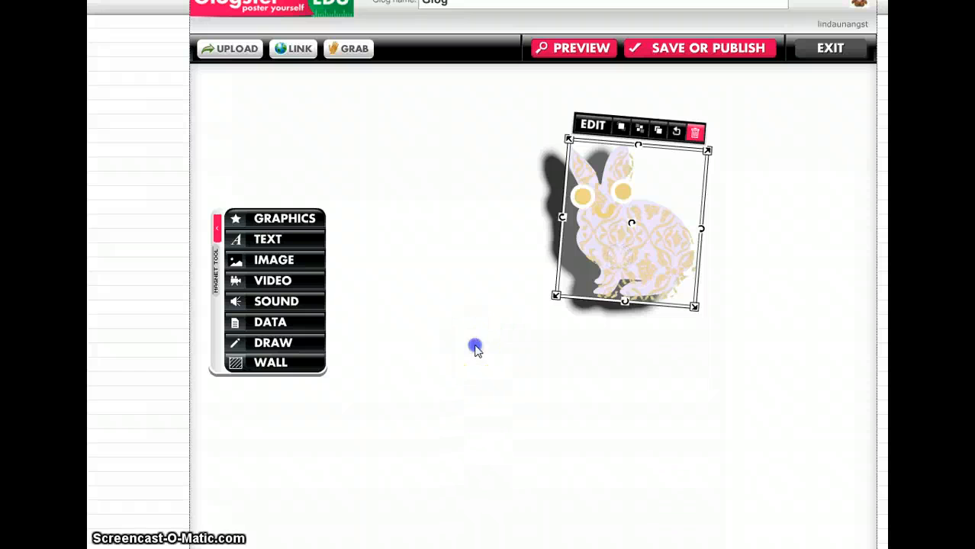
Step: Add the basic speech bubble to the Glog and place it below and to the left of the rabbit
{"action": "left_click", "coordinate": [278, 241]}
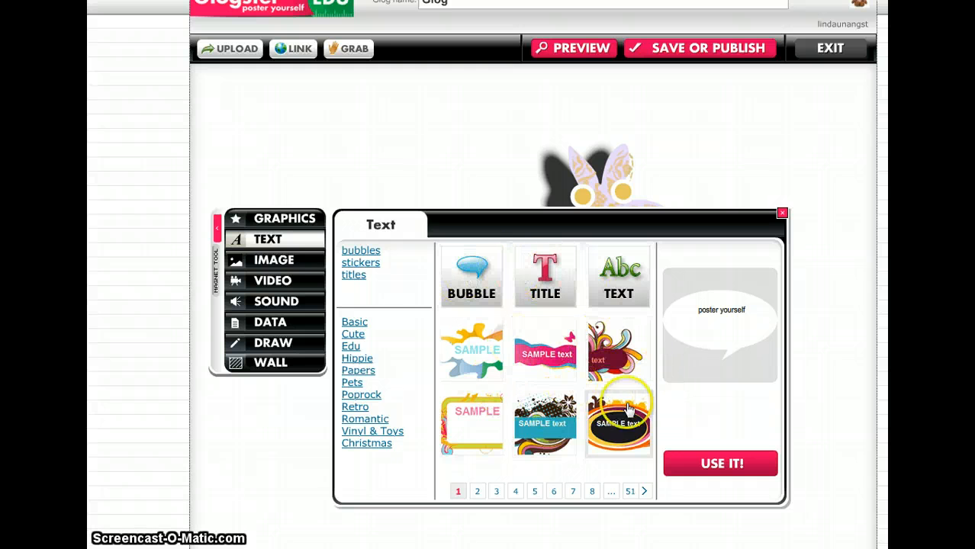
{"action": "left_click", "coordinate": [473, 277]}
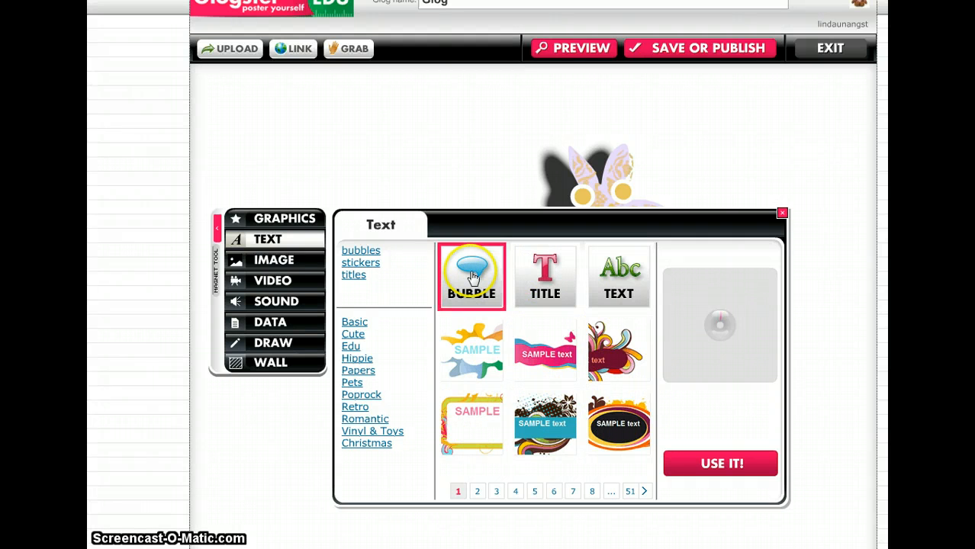
{"action": "left_click", "coordinate": [719, 465]}
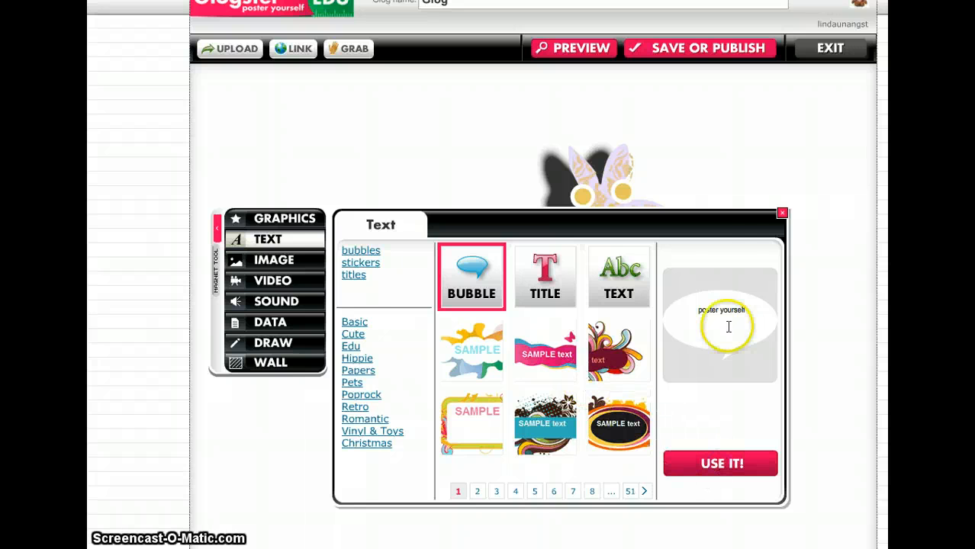
{"action": "left_click", "coordinate": [782, 213]}
{"action": "left_click_drag", "start_coordinate": [561, 492], "coordinate": [531, 341]}
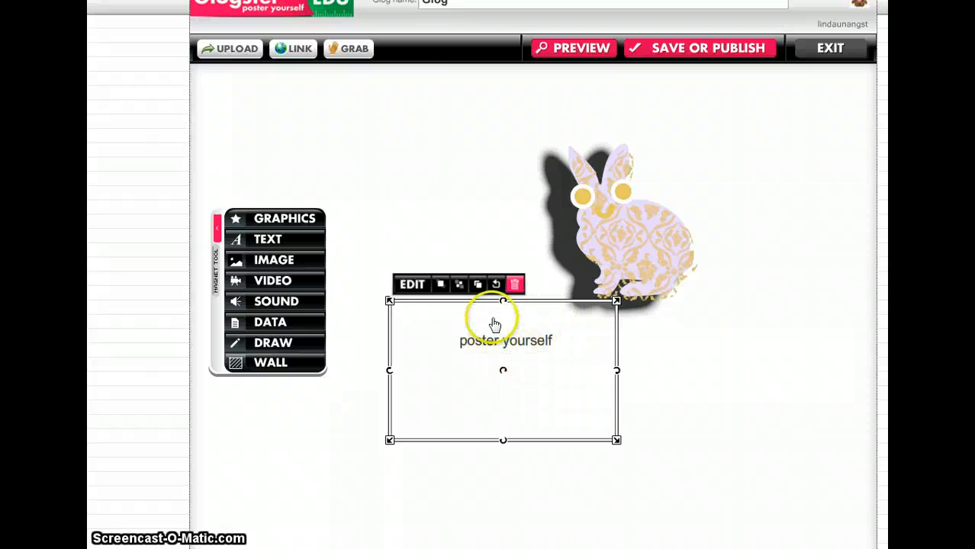
Step: Replace the speech bubble's text with "Hi Everyone!" and change the bubble's color to blue
{"action": "left_click", "coordinate": [410, 285]}
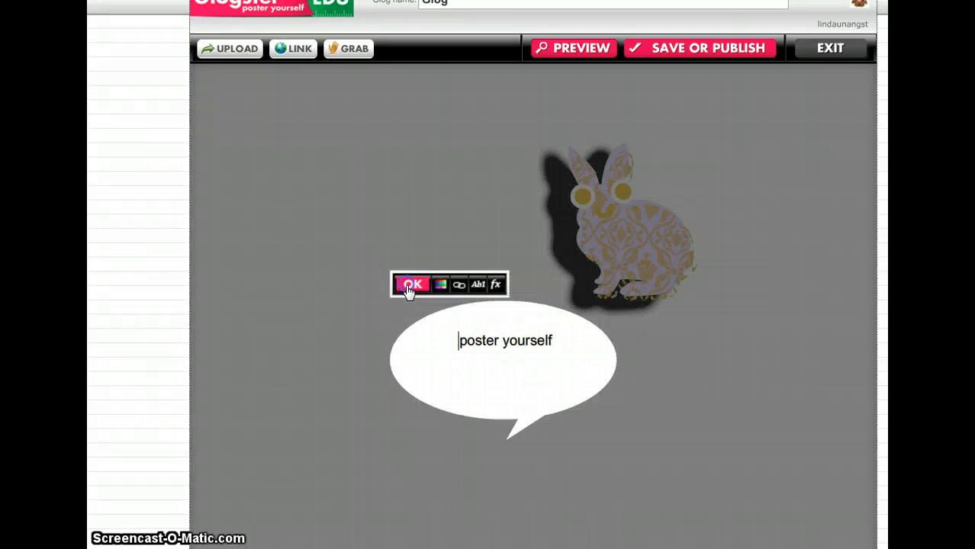
{"action": "left_click_drag", "start_coordinate": [552, 342], "coordinate": [473, 340]}
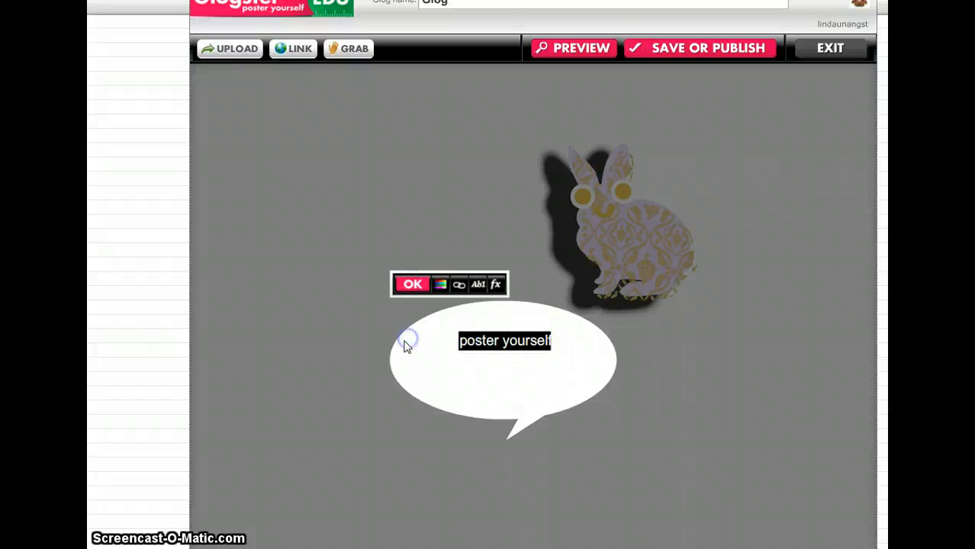
{"action": "type", "text": "Hi Everyone!"}
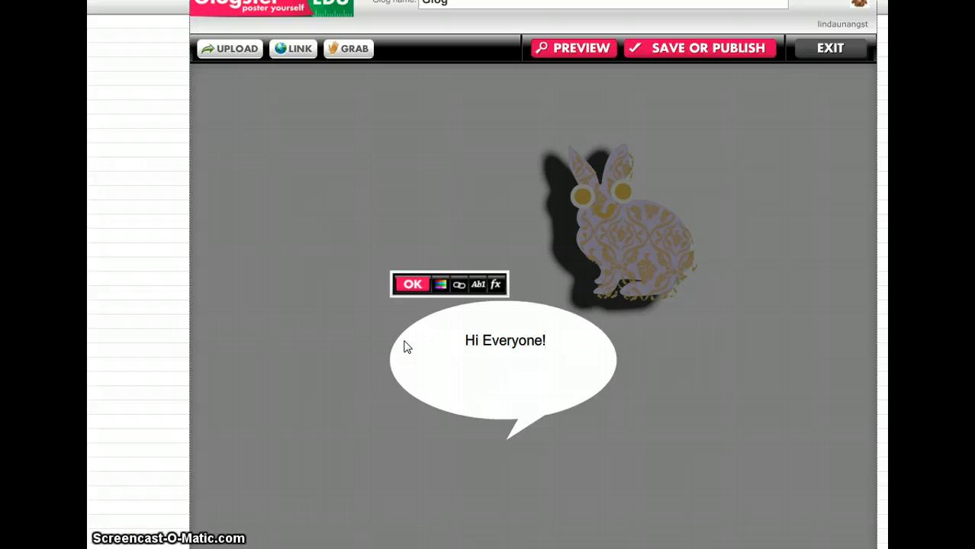
{"action": "left_click", "coordinate": [440, 284]}
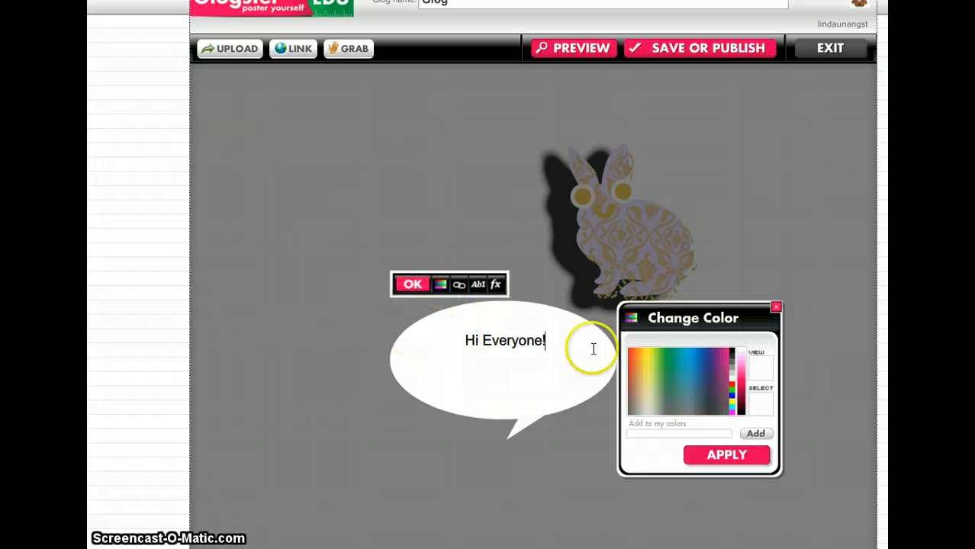
{"action": "left_click", "coordinate": [684, 368]}
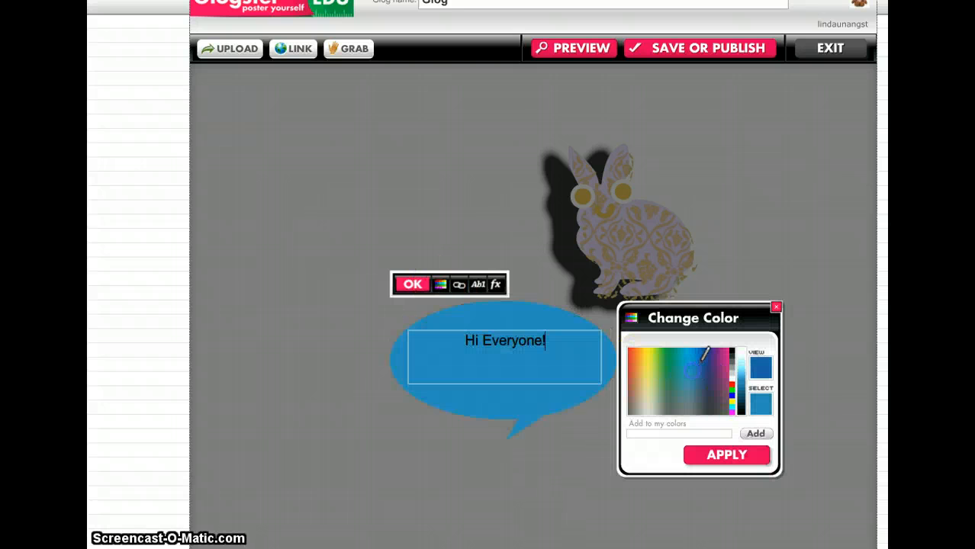
{"action": "left_click", "coordinate": [749, 451]}
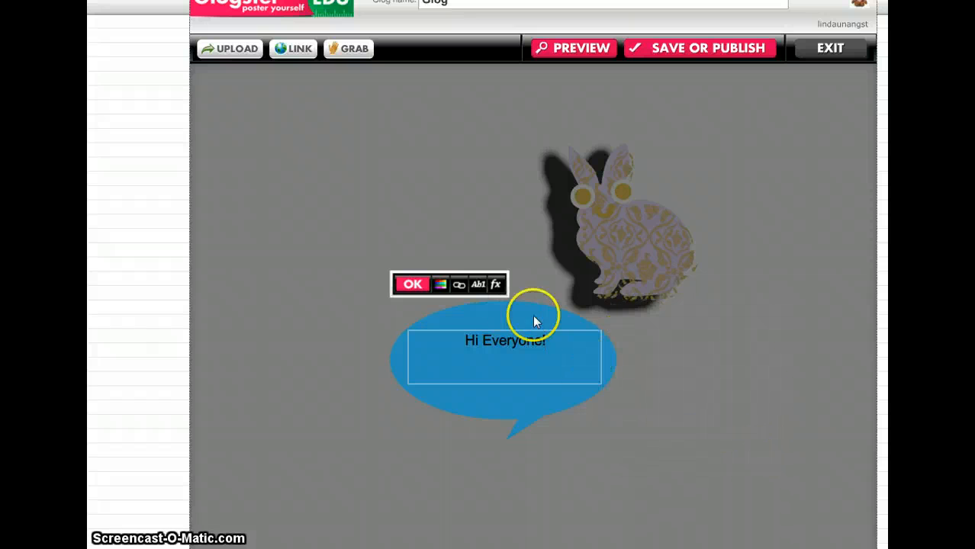
Step: Format the "Hi Everyone!" text in the Fertigo font at size 32 and color it orange
{"action": "left_click", "coordinate": [479, 286]}
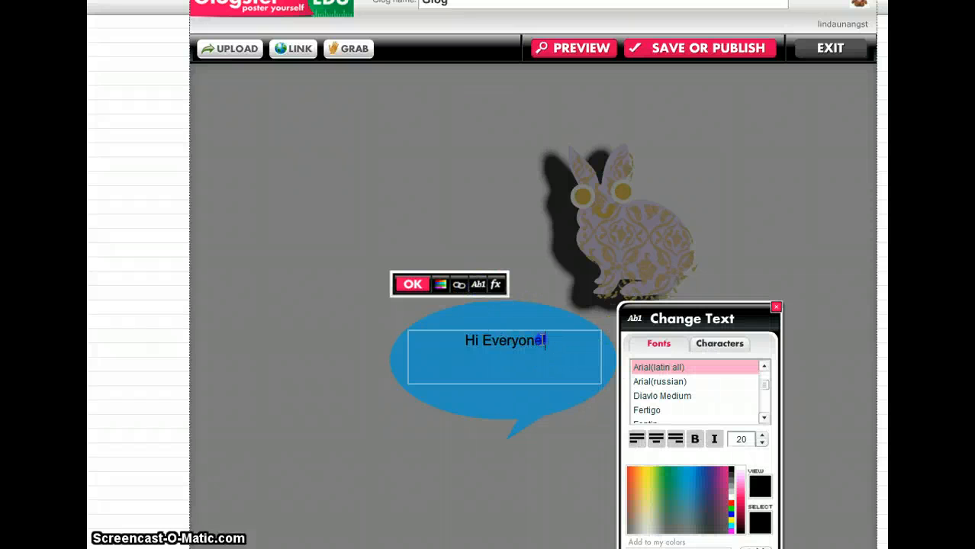
{"action": "left_click_drag", "start_coordinate": [544, 340], "coordinate": [433, 328]}
{"action": "left_click", "coordinate": [675, 396]}
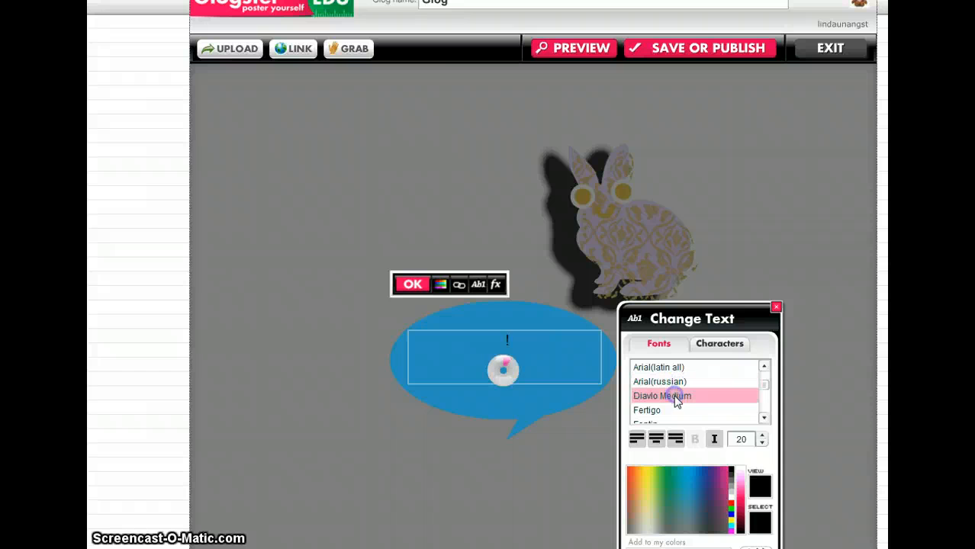
{"action": "left_click", "coordinate": [666, 410]}
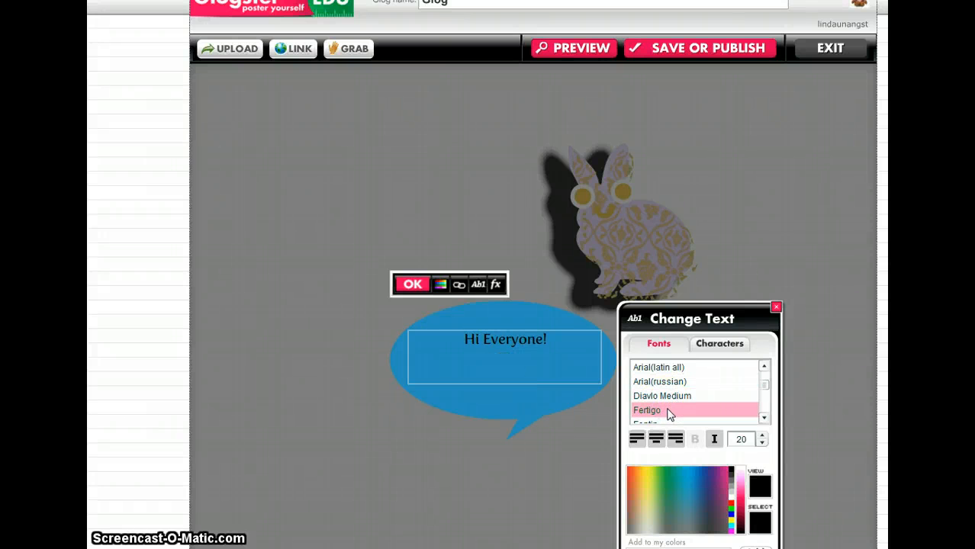
{"action": "left_click", "coordinate": [663, 481]}
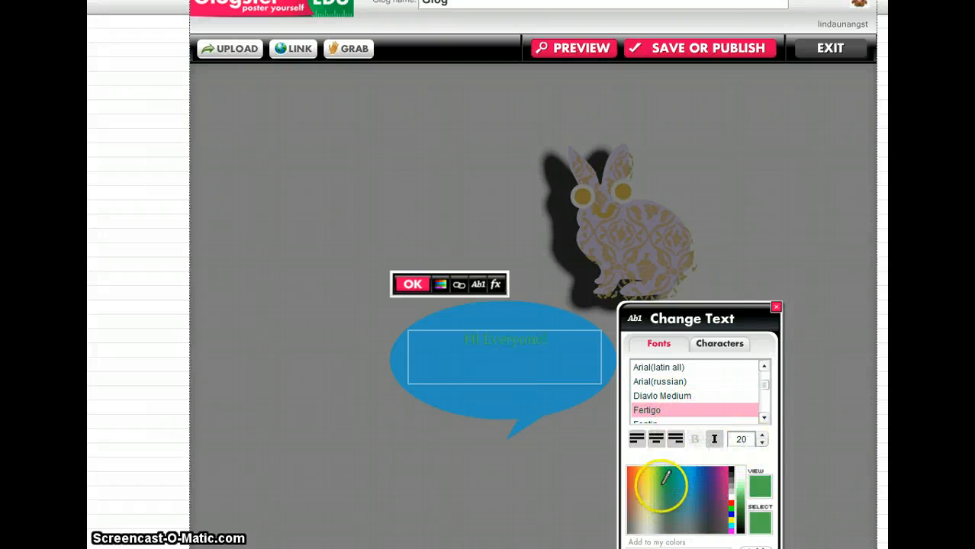
{"action": "left_click", "coordinate": [688, 487]}
{"action": "left_click", "coordinate": [666, 501]}
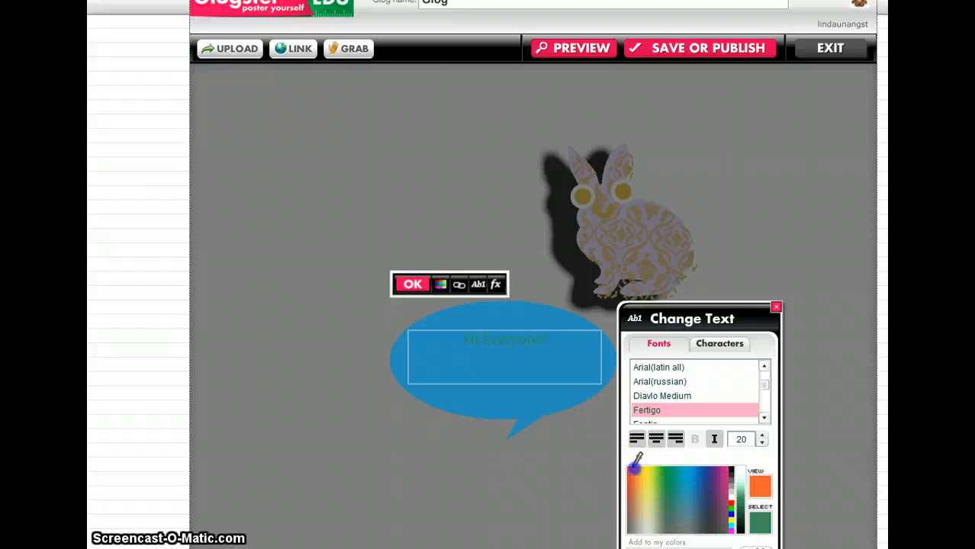
{"action": "left_click", "coordinate": [751, 441]}
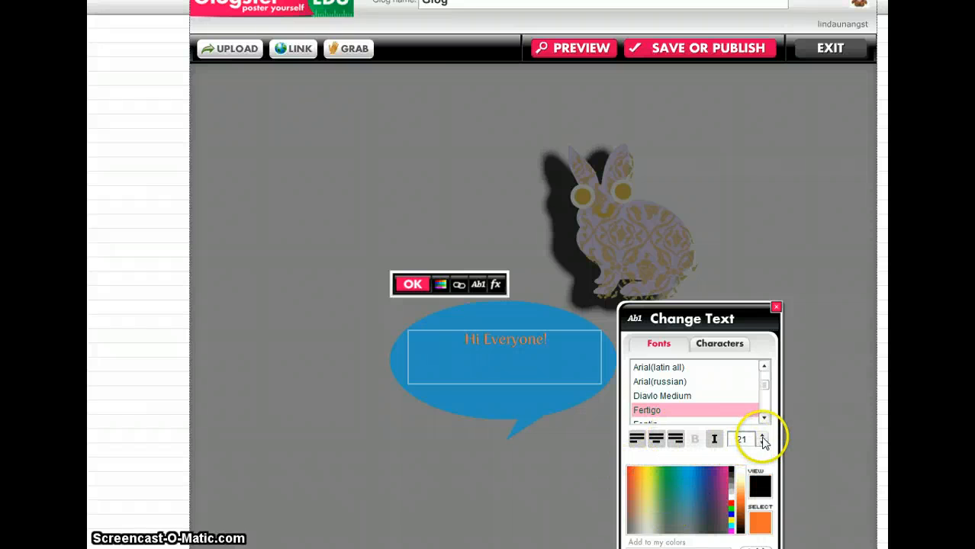
{"action": "left_click", "coordinate": [762, 437]}
{"action": "left_click", "coordinate": [761, 437]}
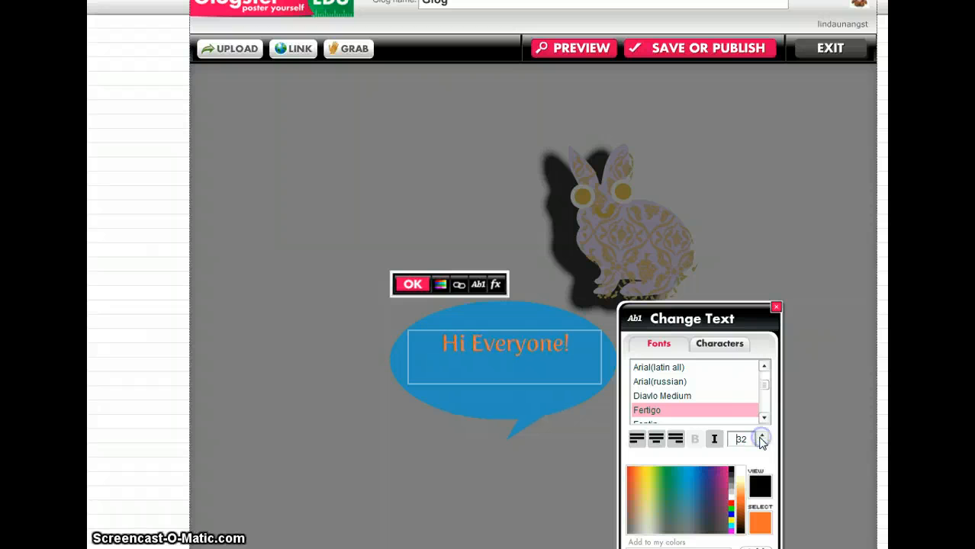
{"action": "left_click", "coordinate": [711, 349]}
{"action": "left_click", "coordinate": [659, 343]}
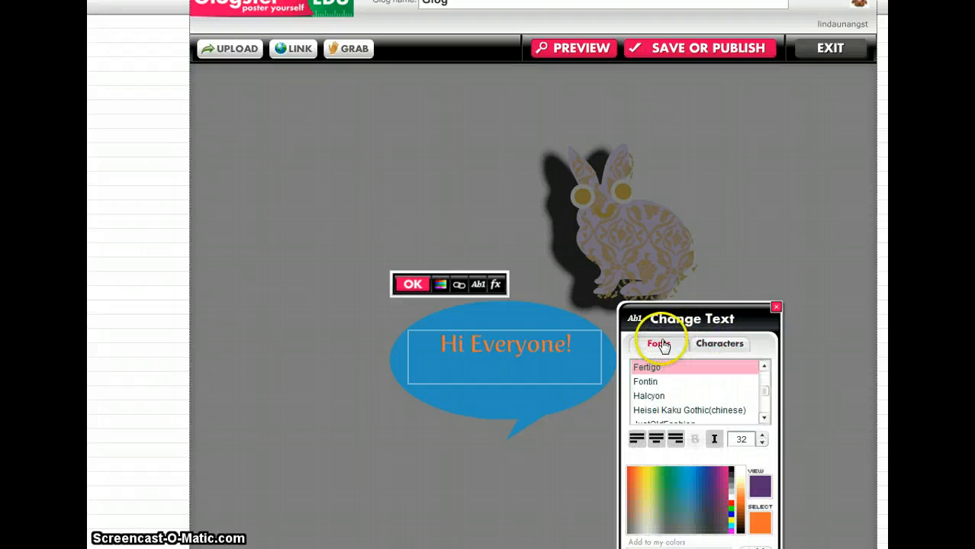
{"action": "left_click", "coordinate": [718, 538]}
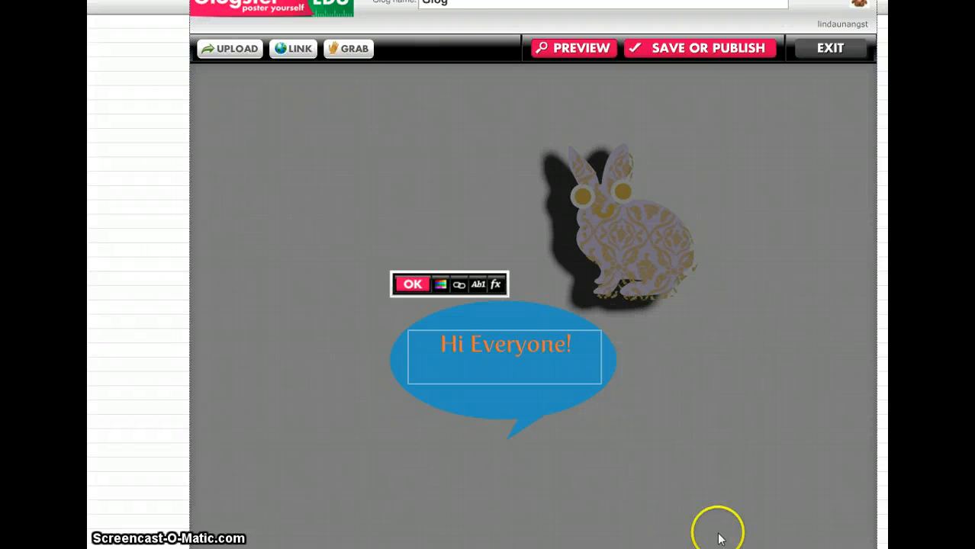
Step: Give the bubble a shadow with blur 20, alpha 0.9, angle 118 and distance 20, and move it below and to the right of the rabbit
{"action": "left_click", "coordinate": [497, 287]}
{"action": "mouse_move", "coordinate": [657, 371]}
{"action": "left_mouse_down"}
{"action": "mouse_move", "coordinate": [692, 373]}
{"action": "mouse_move", "coordinate": [676, 372]}
{"action": "left_mouse_up"}
{"action": "mouse_move", "coordinate": [723, 393]}
{"action": "left_mouse_down"}
{"action": "mouse_move", "coordinate": [711, 396]}
{"action": "mouse_move", "coordinate": [733, 393]}
{"action": "left_mouse_up"}
{"action": "left_click_drag", "start_coordinate": [668, 414], "coordinate": [682, 428]}
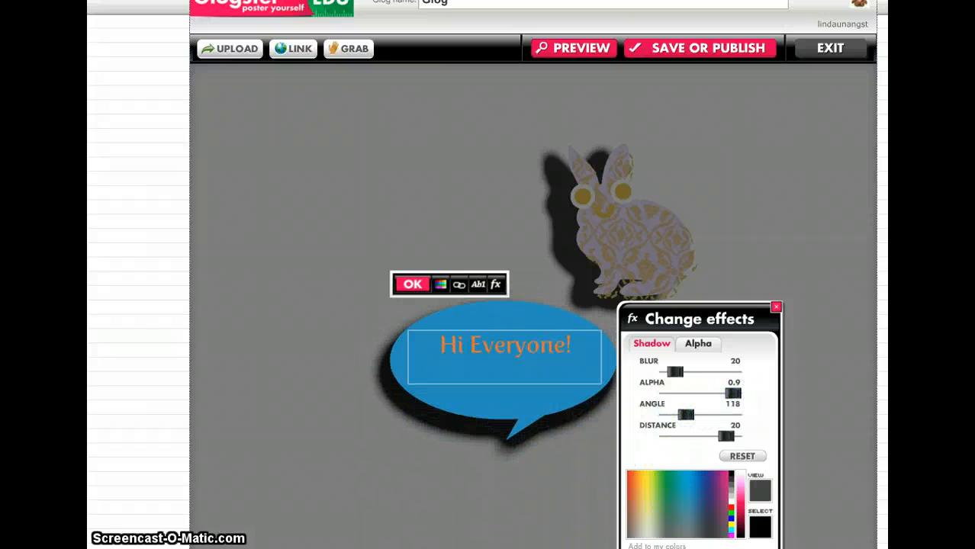
{"action": "left_click", "coordinate": [414, 284]}
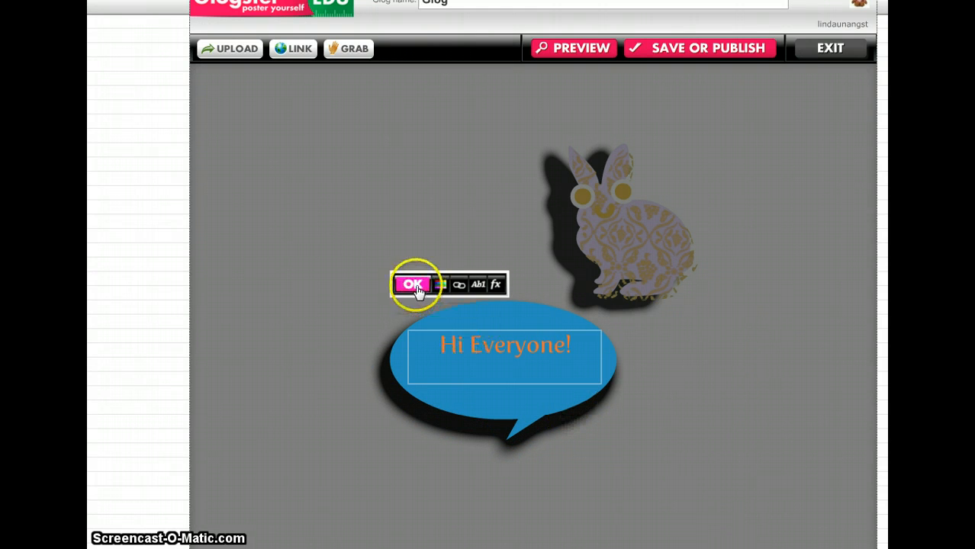
{"action": "left_click_drag", "start_coordinate": [514, 342], "coordinate": [766, 326]}
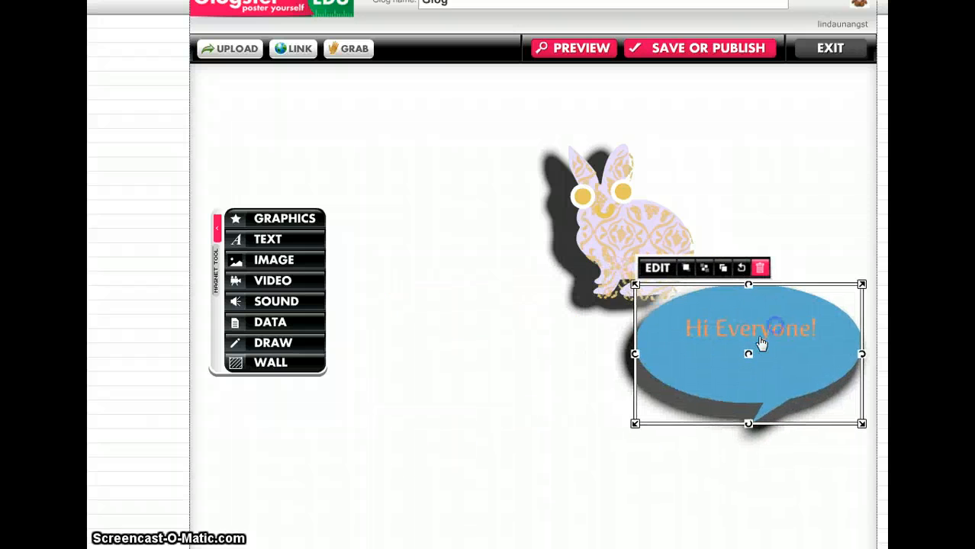
Step: Start uploading a new image to the Glog's picture collection and open the My Pictures folder inside the Documents library
{"action": "left_click", "coordinate": [284, 263]}
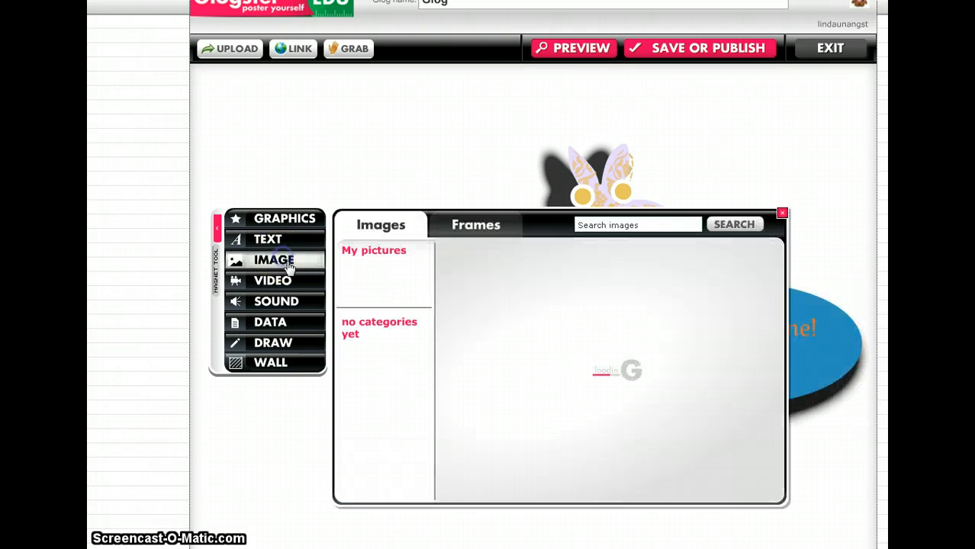
{"action": "left_click", "coordinate": [422, 297]}
{"action": "left_click", "coordinate": [479, 362]}
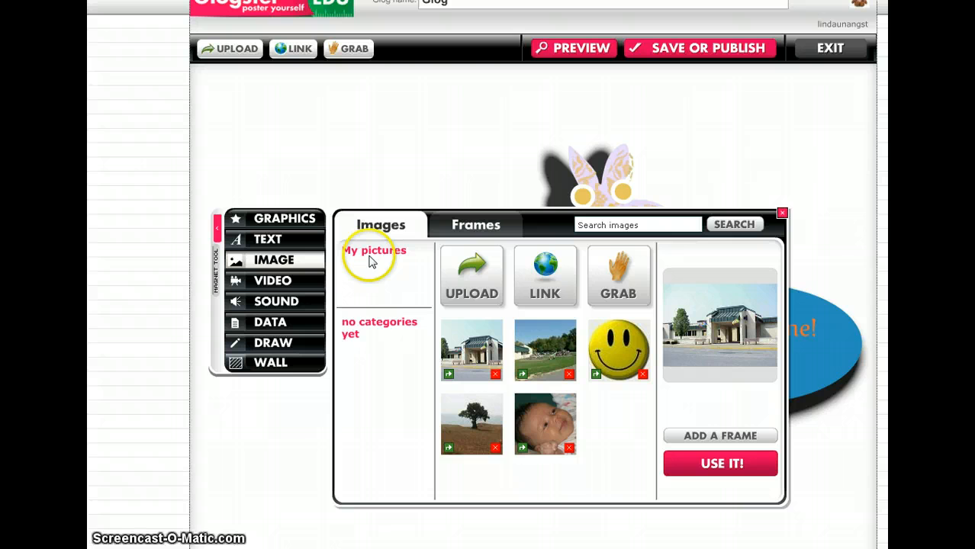
{"action": "left_click", "coordinate": [473, 282]}
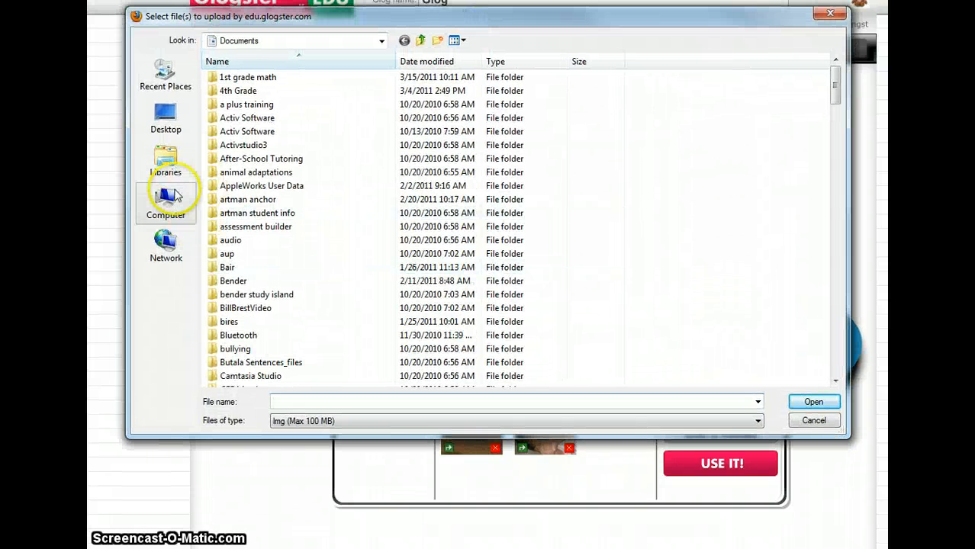
{"action": "left_click", "coordinate": [167, 162]}
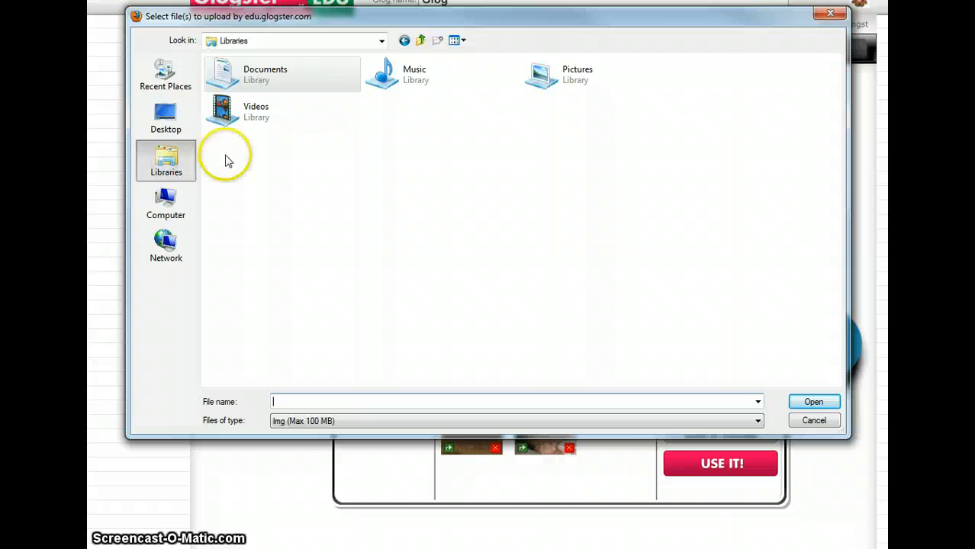
{"action": "left_click", "coordinate": [262, 67]}
{"action": "double_click", "coordinate": [261, 80]}
{"action": "scroll", "coordinate": [418, 259], "scroll_direction": "down", "scroll_amount": 12}
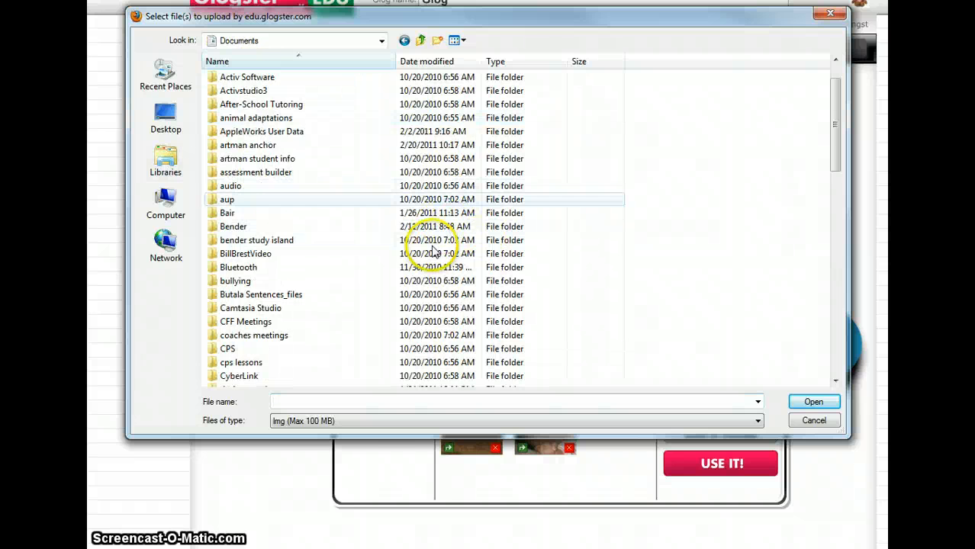
{"action": "scroll", "coordinate": [418, 260], "scroll_direction": "down", "scroll_amount": 8}
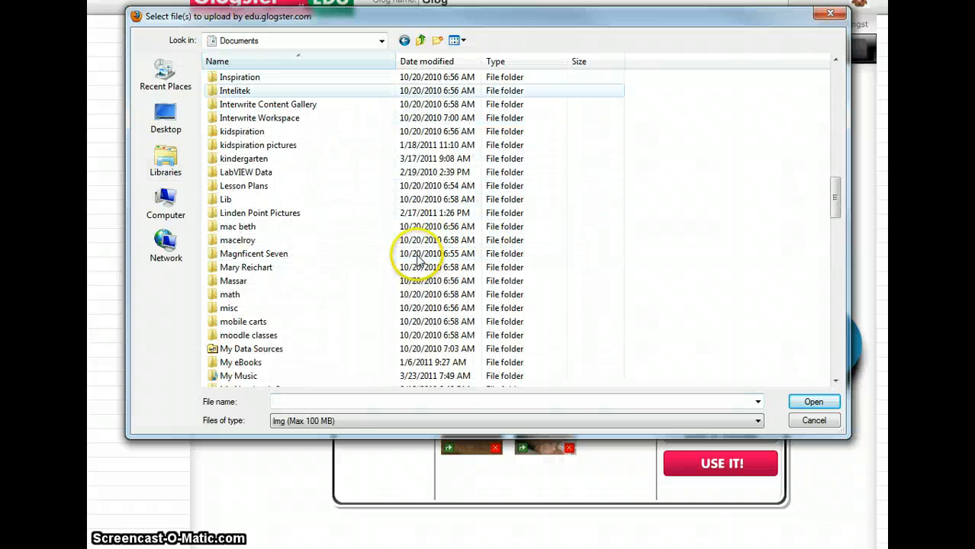
{"action": "scroll", "coordinate": [419, 259], "scroll_direction": "down", "scroll_amount": 3}
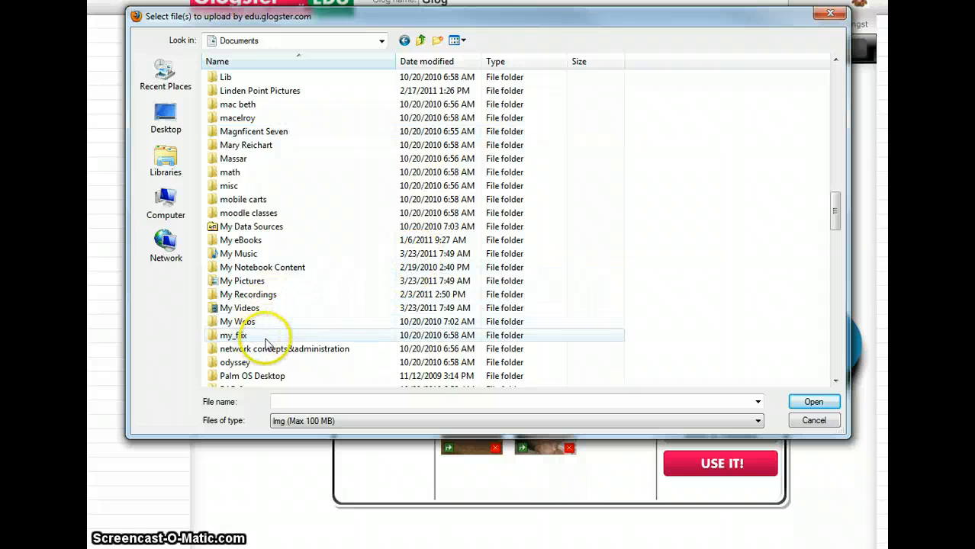
{"action": "scroll", "coordinate": [266, 345], "scroll_direction": "down", "scroll_amount": 1}
{"action": "double_click", "coordinate": [252, 241]}
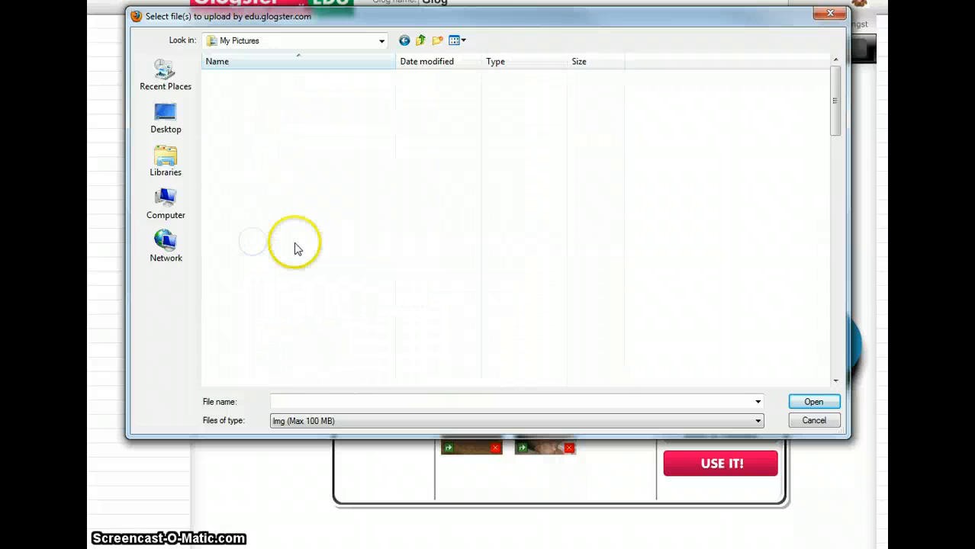
Step: Show the My Pictures files as medium icons and upload the football player picture "donavan"
{"action": "scroll", "coordinate": [359, 252], "scroll_direction": "down", "scroll_amount": 15}
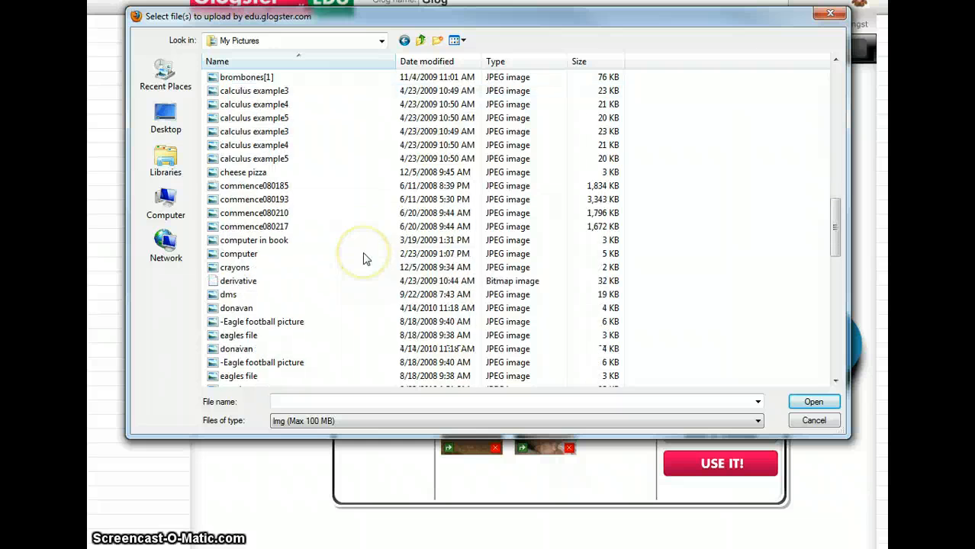
{"action": "scroll", "coordinate": [363, 258], "scroll_direction": "down", "scroll_amount": 3}
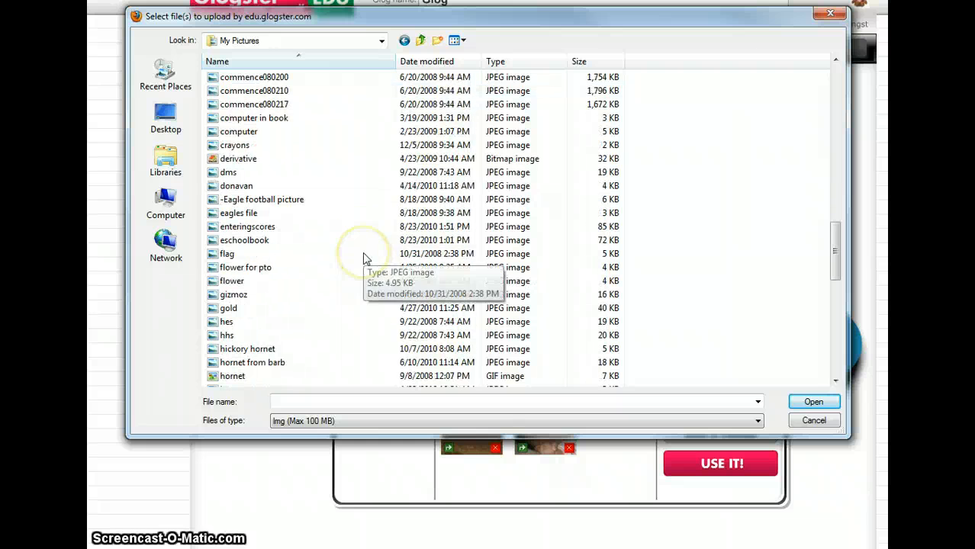
{"action": "left_click", "coordinate": [459, 40]}
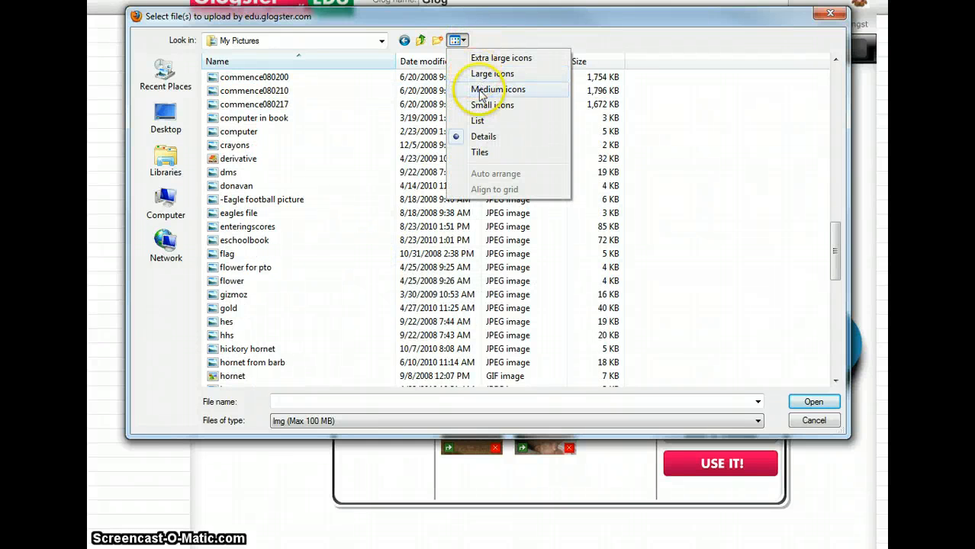
{"action": "left_click", "coordinate": [481, 95]}
{"action": "scroll", "coordinate": [479, 271], "scroll_direction": "down", "scroll_amount": 5}
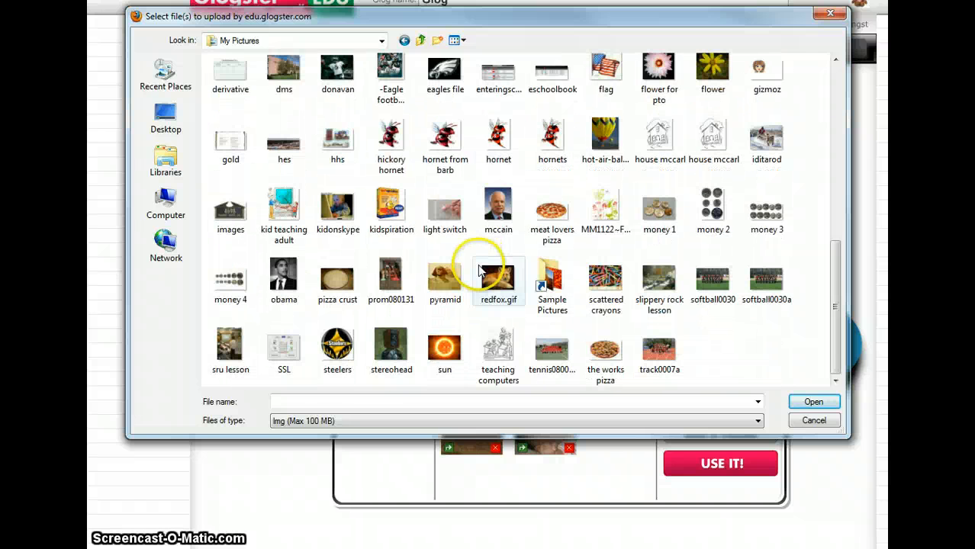
{"action": "scroll", "coordinate": [479, 271], "scroll_direction": "up", "scroll_amount": 5}
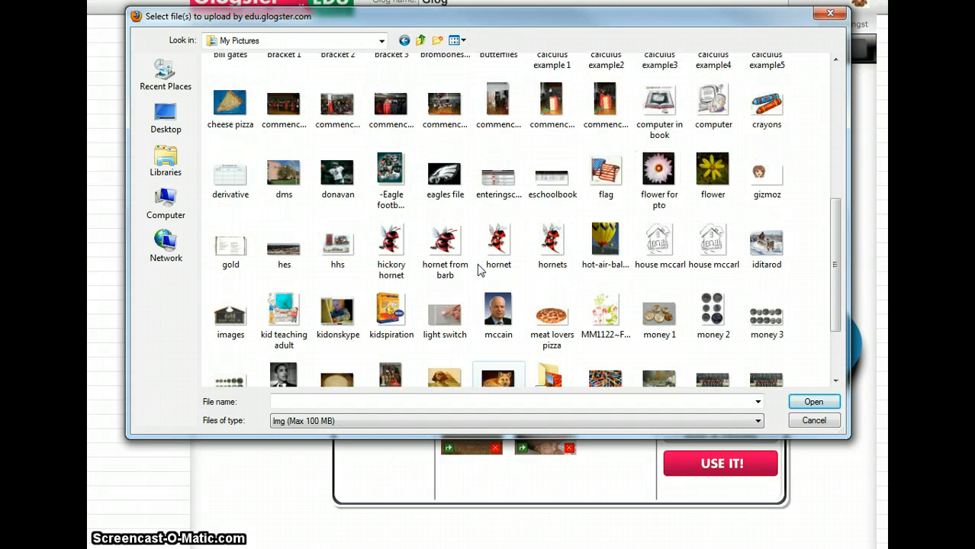
{"action": "scroll", "coordinate": [479, 271], "scroll_direction": "down", "scroll_amount": 2}
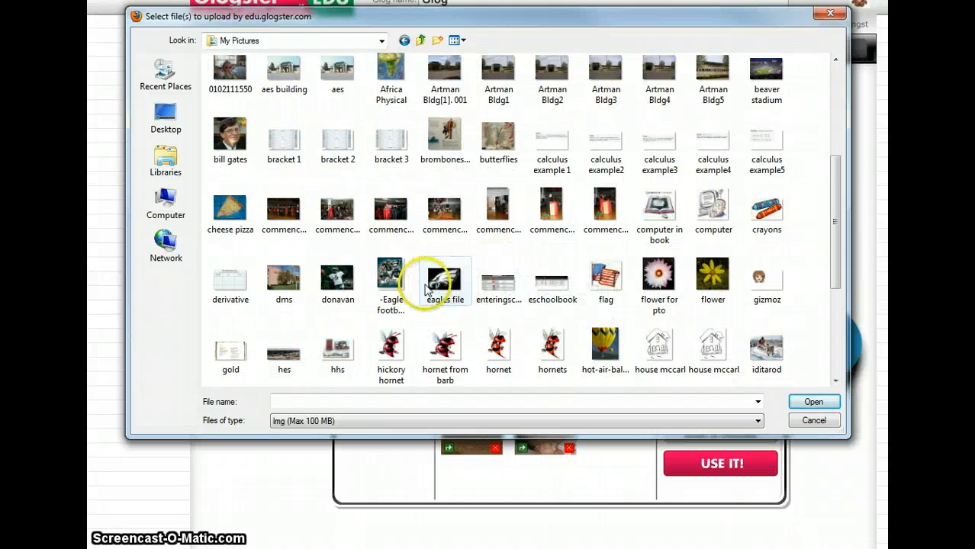
{"action": "left_click", "coordinate": [341, 279]}
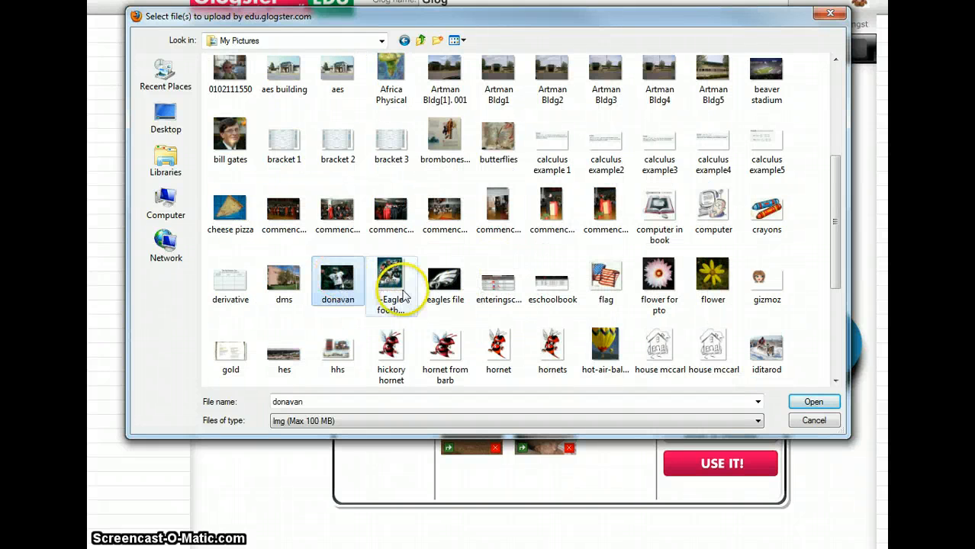
{"action": "left_click", "coordinate": [830, 404]}
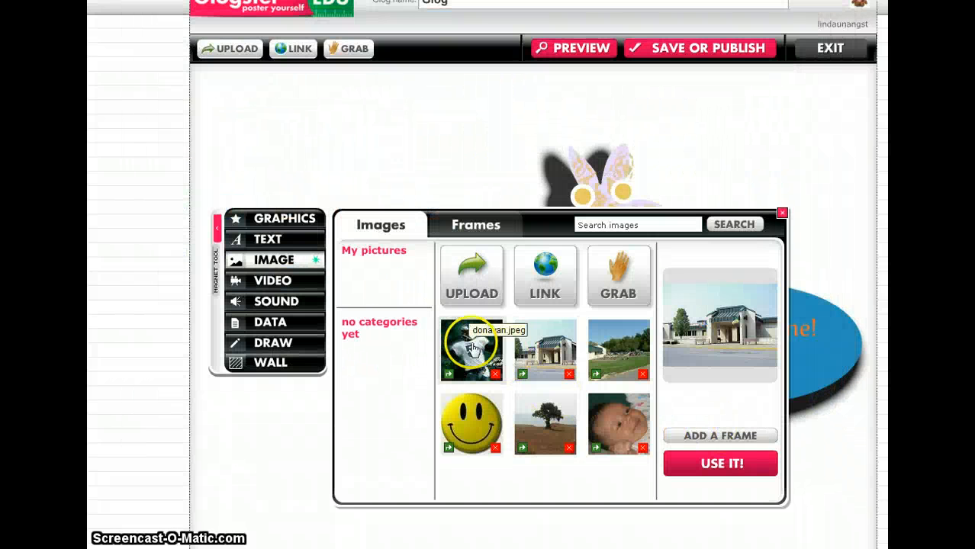
Step: Insert the uploaded football player picture into the Glog without a frame and close the image gallery
{"action": "left_click", "coordinate": [473, 348]}
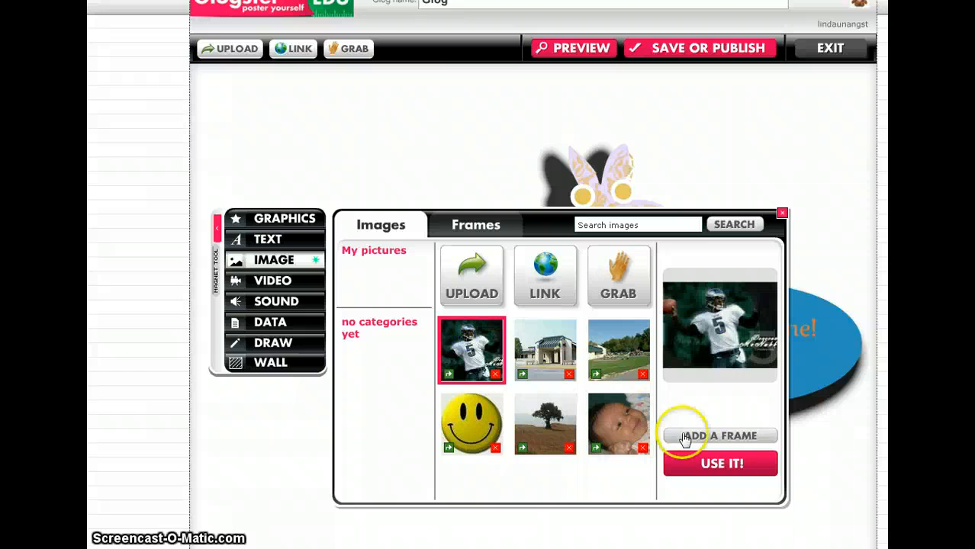
{"action": "left_click", "coordinate": [731, 464]}
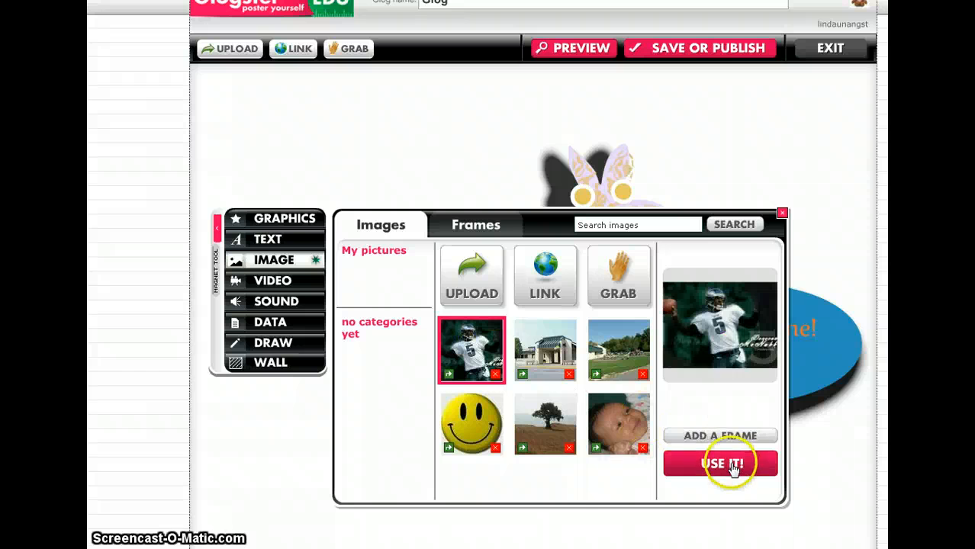
{"action": "left_click", "coordinate": [782, 213]}
Step: Enlarge the football player picture to about one and a half times its size and place it beside the rabbit, on its left
{"action": "left_click_drag", "start_coordinate": [548, 510], "coordinate": [461, 303]}
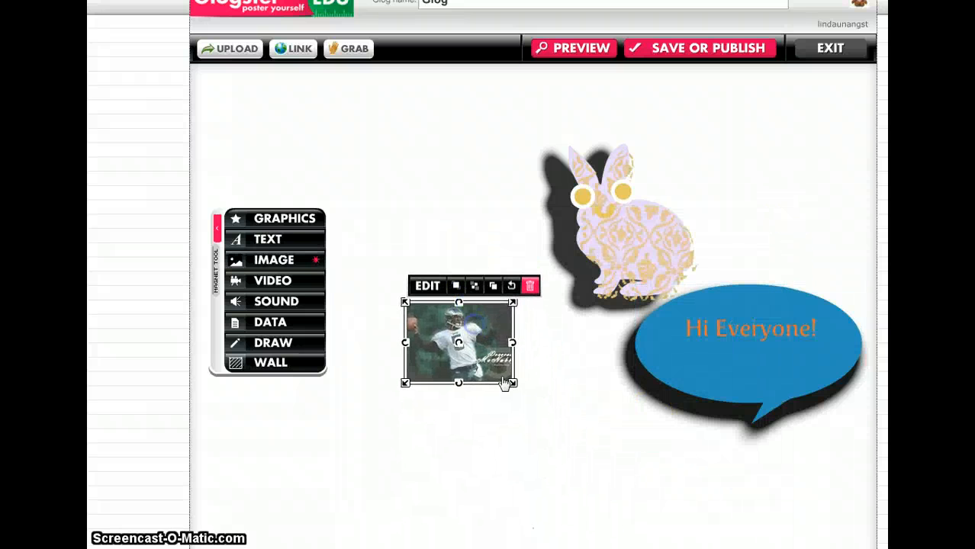
{"action": "left_click_drag", "start_coordinate": [512, 383], "coordinate": [551, 426]}
{"action": "left_click", "coordinate": [544, 453]}
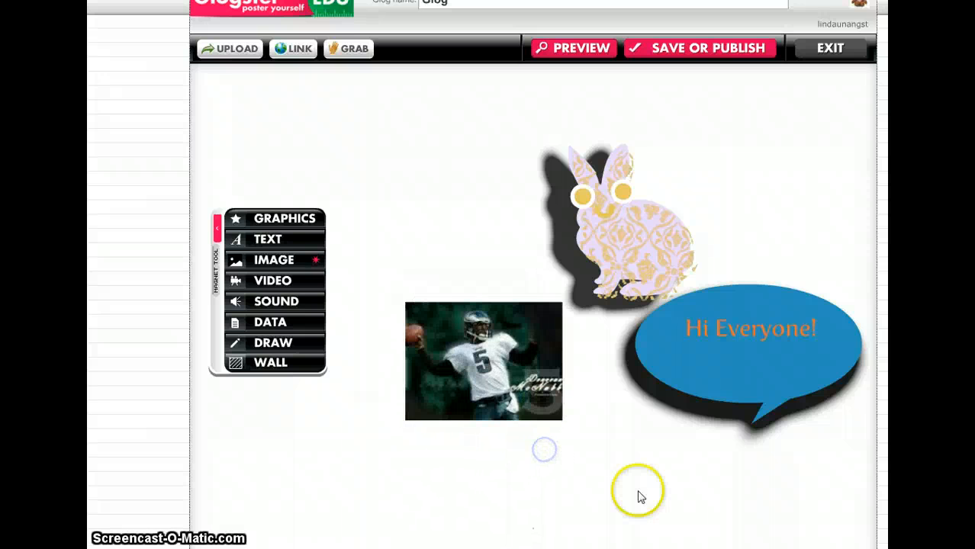
{"action": "left_click", "coordinate": [485, 345]}
{"action": "left_click_drag", "start_coordinate": [455, 334], "coordinate": [398, 167]}
{"action": "left_click", "coordinate": [459, 275]}
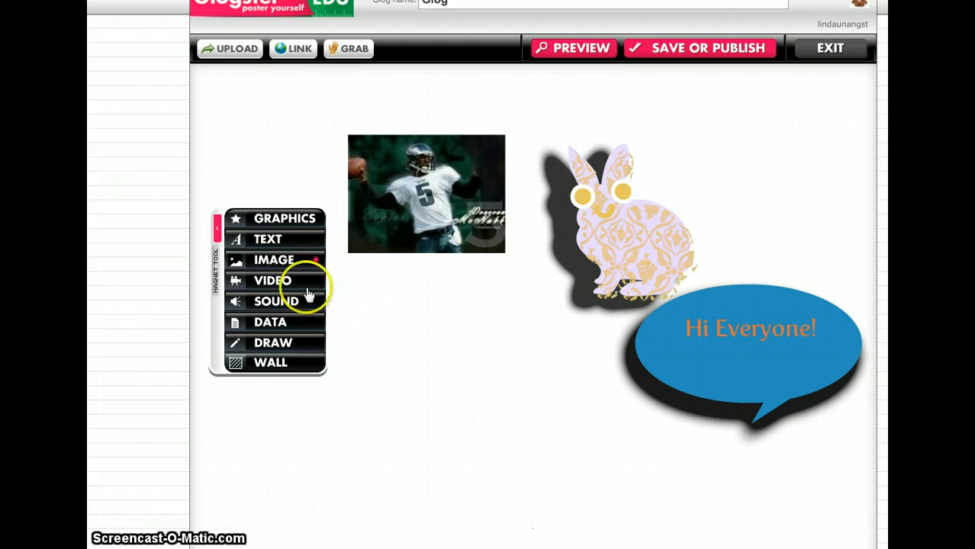
Step: Look over the image, video and sound galleries and the descriptions of the Data attachments and Draw over Glog features
{"action": "left_click", "coordinate": [282, 260]}
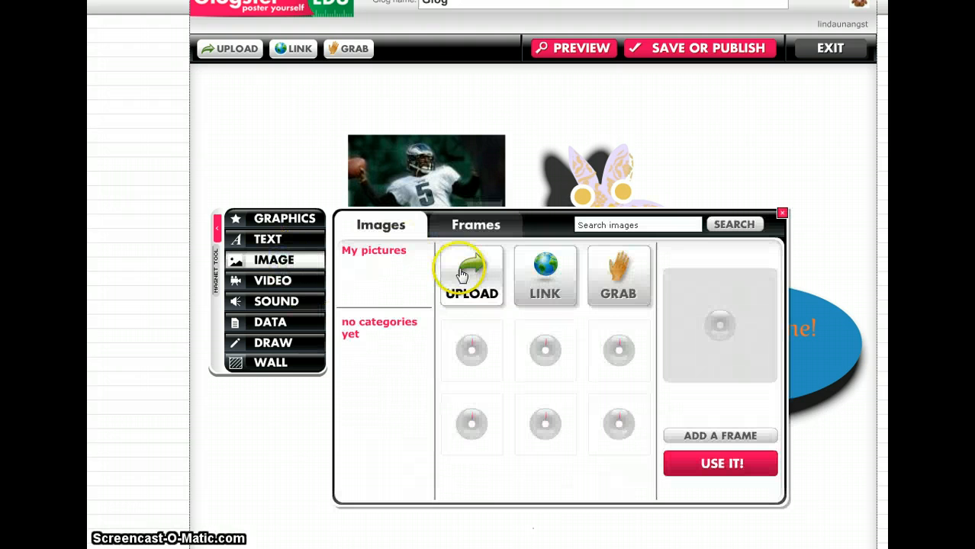
{"action": "left_click", "coordinate": [782, 213]}
{"action": "left_click", "coordinate": [279, 280]}
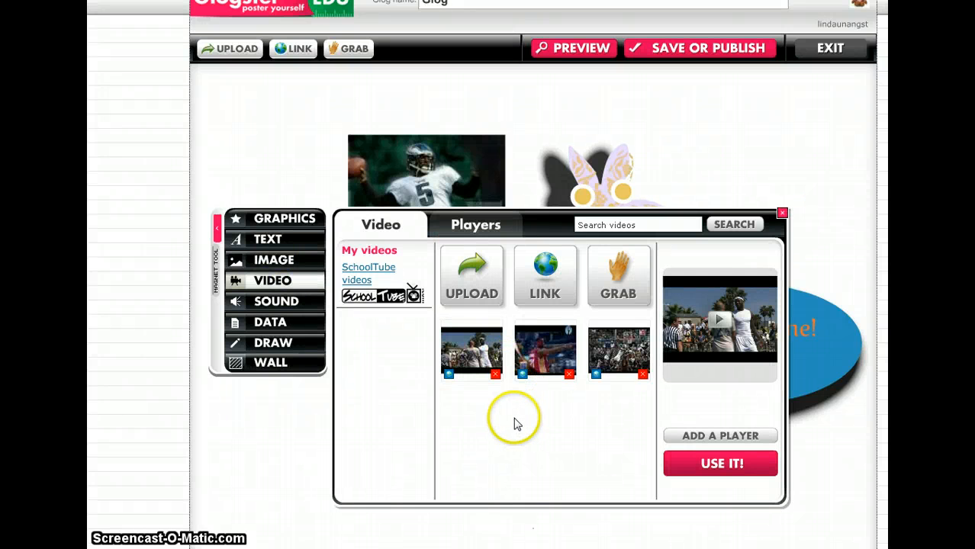
{"action": "left_click", "coordinate": [782, 215]}
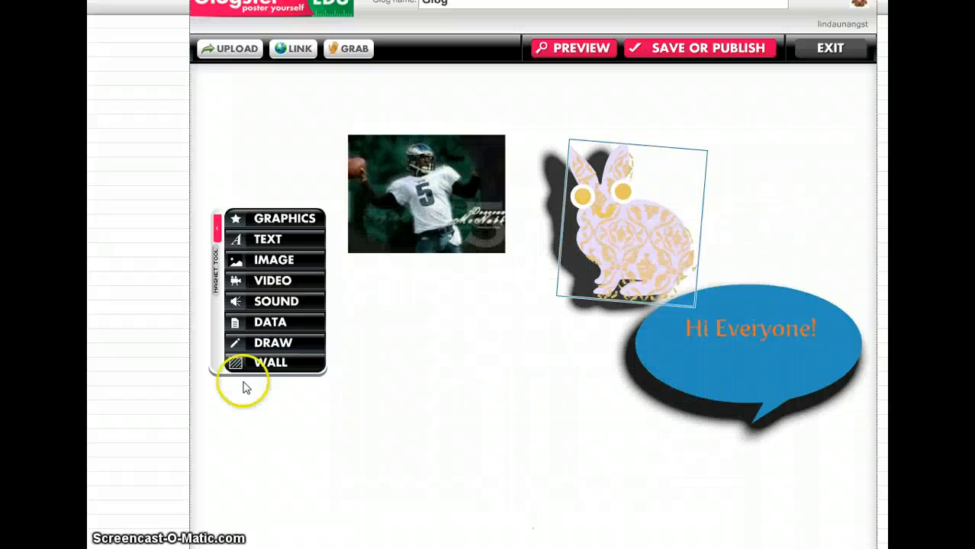
{"action": "left_click", "coordinate": [289, 304]}
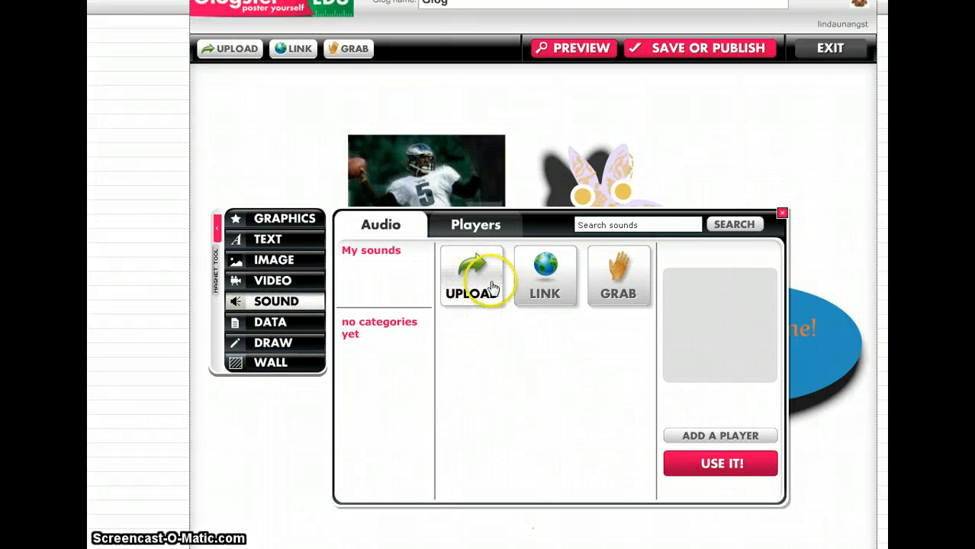
{"action": "left_click", "coordinate": [782, 214]}
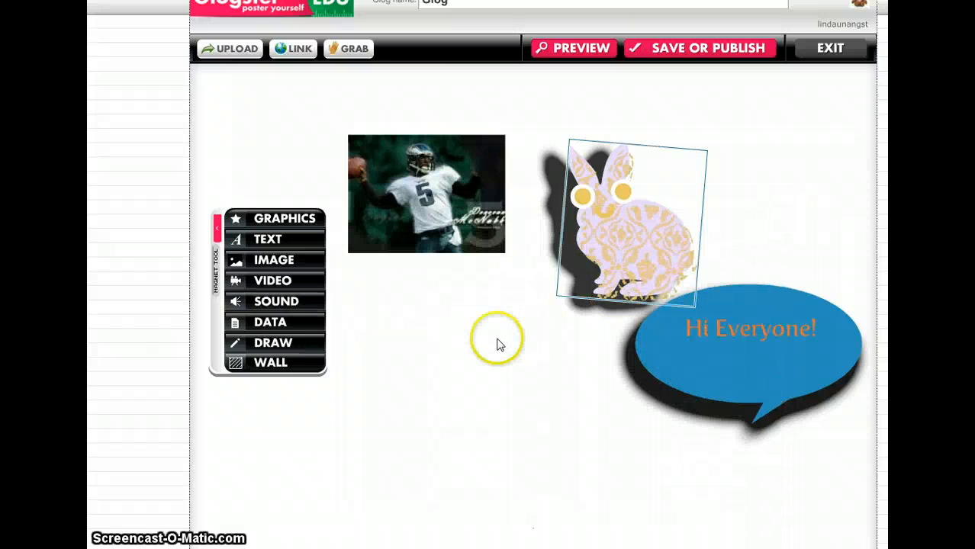
{"action": "left_click", "coordinate": [274, 322]}
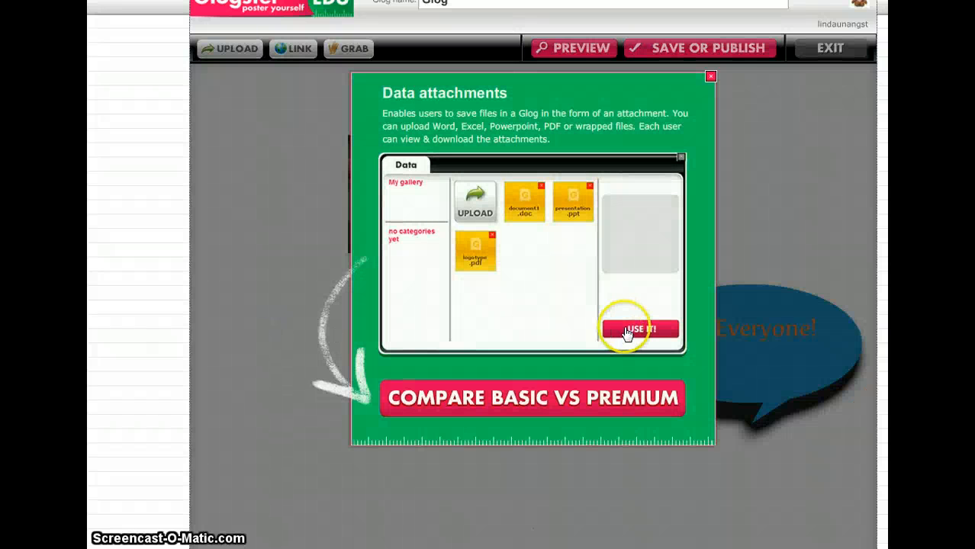
{"action": "left_click", "coordinate": [711, 77]}
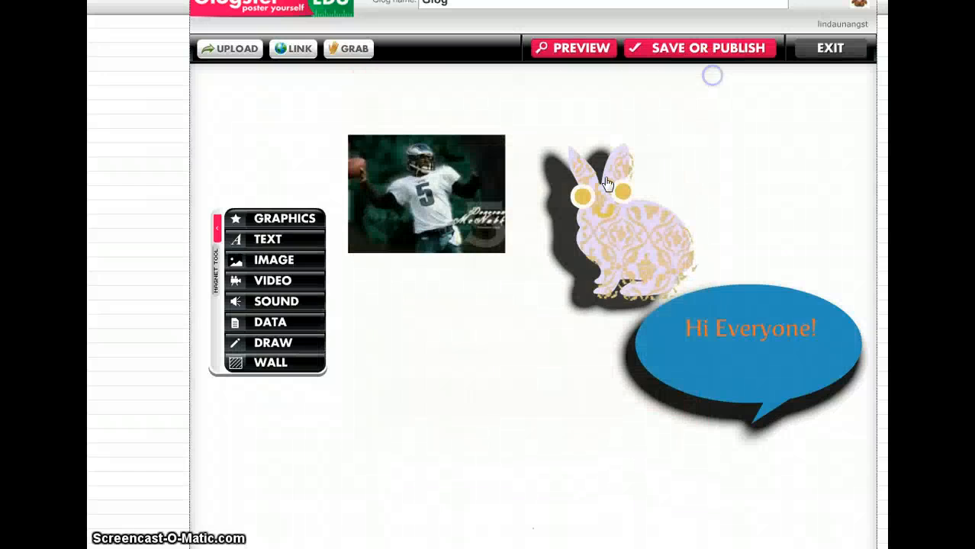
{"action": "left_click", "coordinate": [274, 343]}
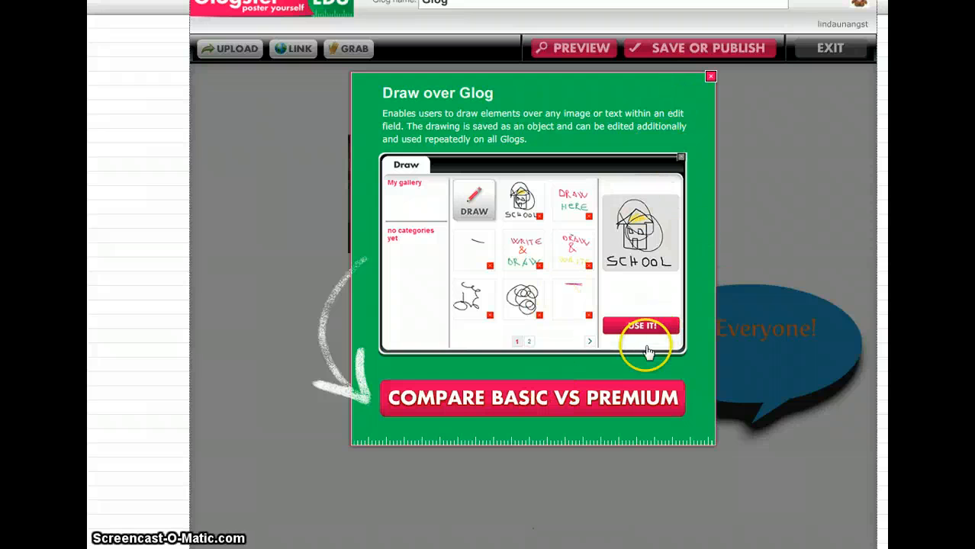
{"action": "left_click", "coordinate": [710, 77]}
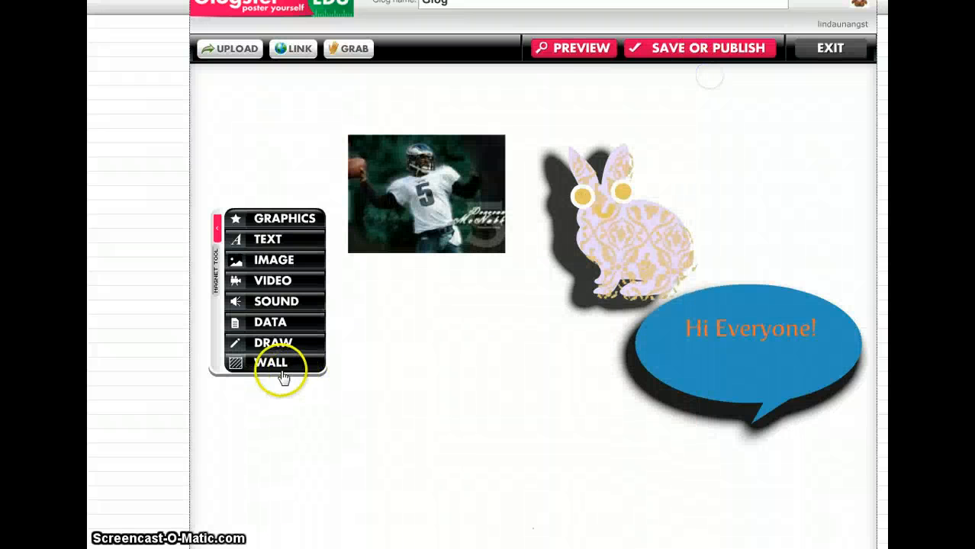
Step: Set the Glog Wall background to the sunset cloud picture from page 4 of the wall gallery
{"action": "left_click", "coordinate": [272, 364]}
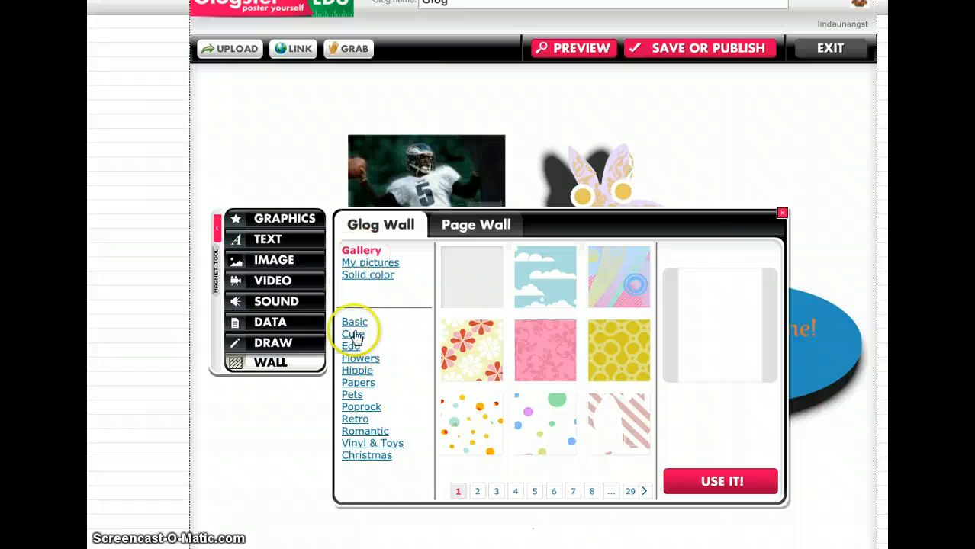
{"action": "left_click", "coordinate": [474, 492]}
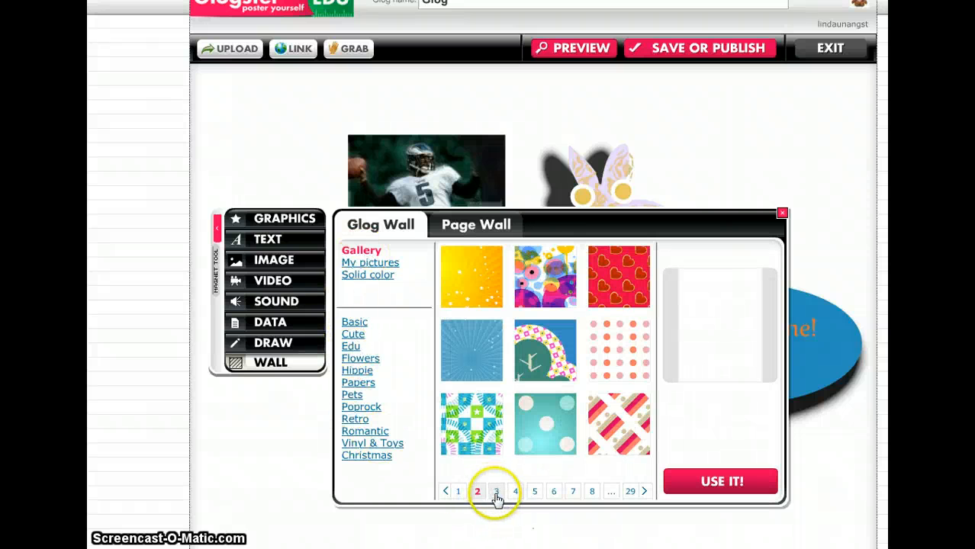
{"action": "left_click", "coordinate": [497, 492]}
{"action": "left_click", "coordinate": [515, 492]}
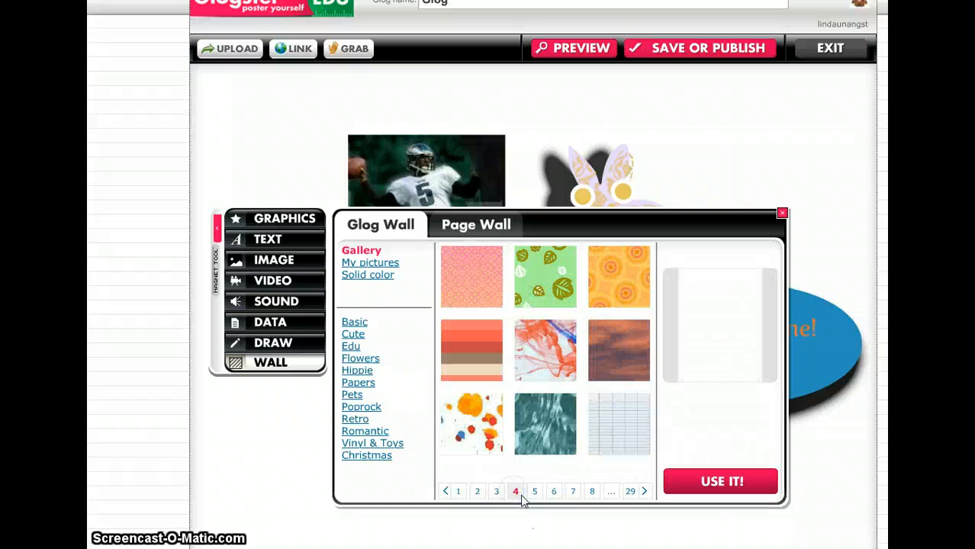
{"action": "left_click", "coordinate": [620, 351]}
{"action": "left_click", "coordinate": [727, 481]}
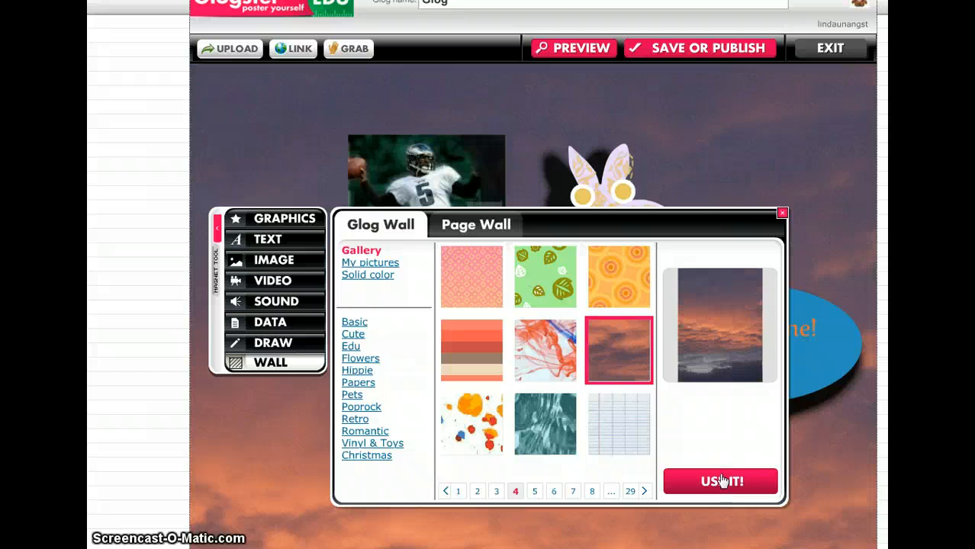
{"action": "left_click", "coordinate": [781, 212]}
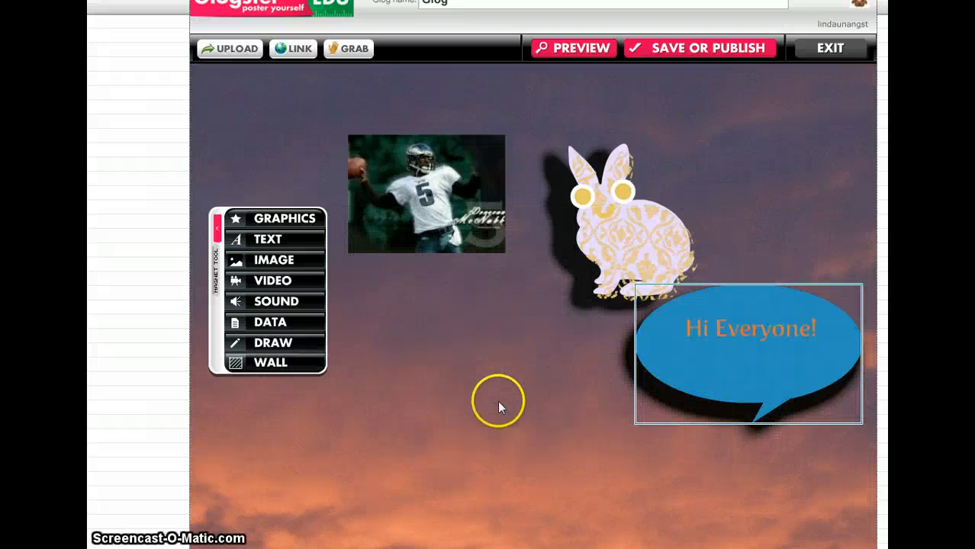
Step: Set the Glog Wall to the portrait from My pictures with the tile option, previewing the stretch, stretch & fill and normal options
{"action": "left_click", "coordinate": [263, 365]}
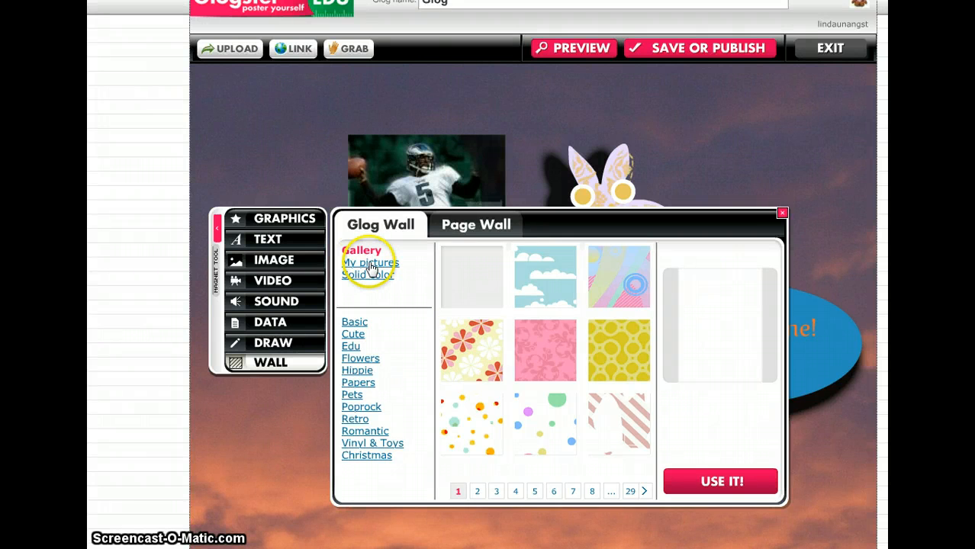
{"action": "left_click", "coordinate": [372, 264]}
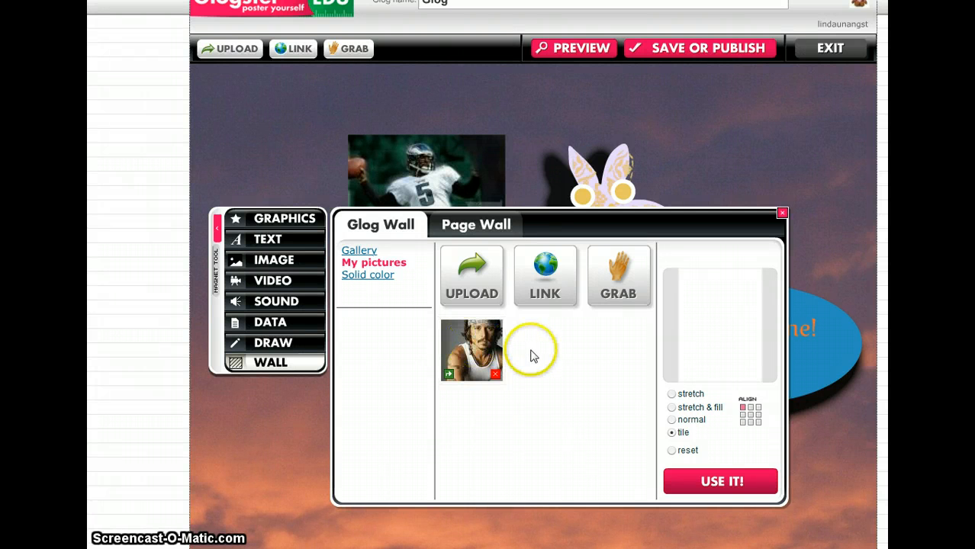
{"action": "left_click", "coordinate": [481, 350]}
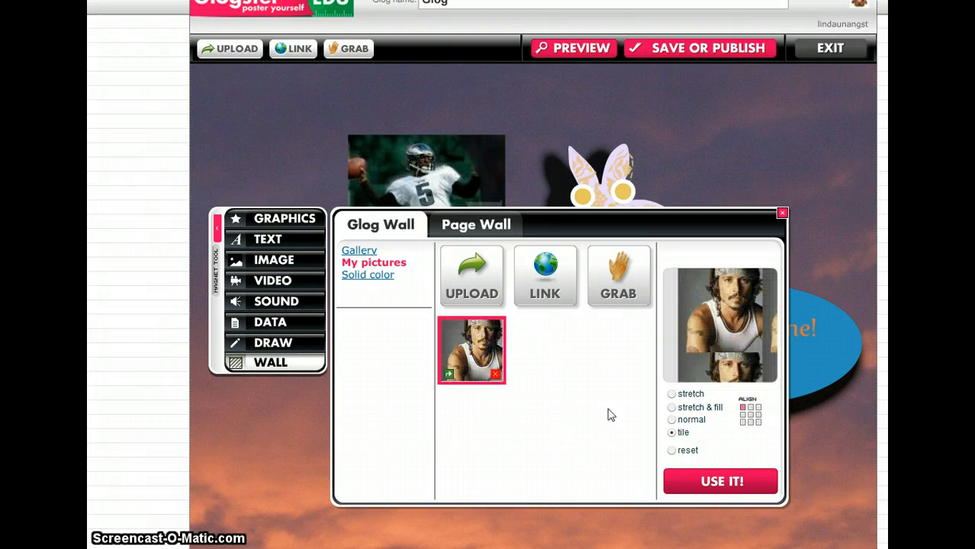
{"action": "left_click", "coordinate": [729, 483]}
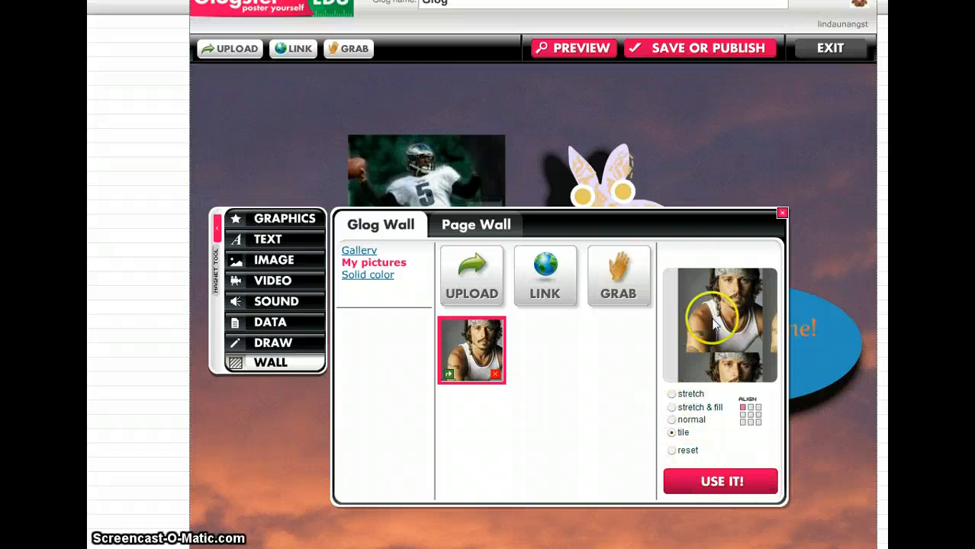
{"action": "left_click", "coordinate": [672, 395]}
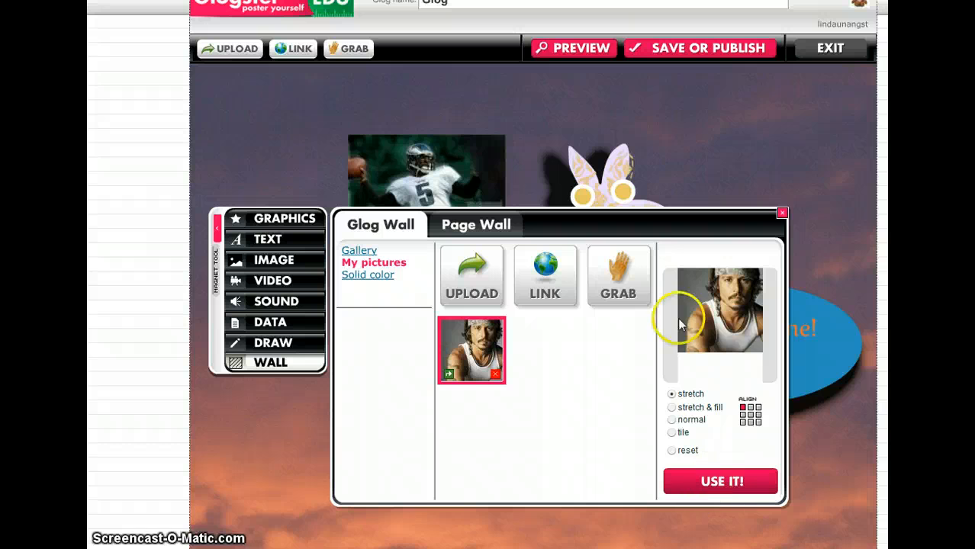
{"action": "left_click", "coordinate": [672, 408]}
{"action": "left_click", "coordinate": [672, 420]}
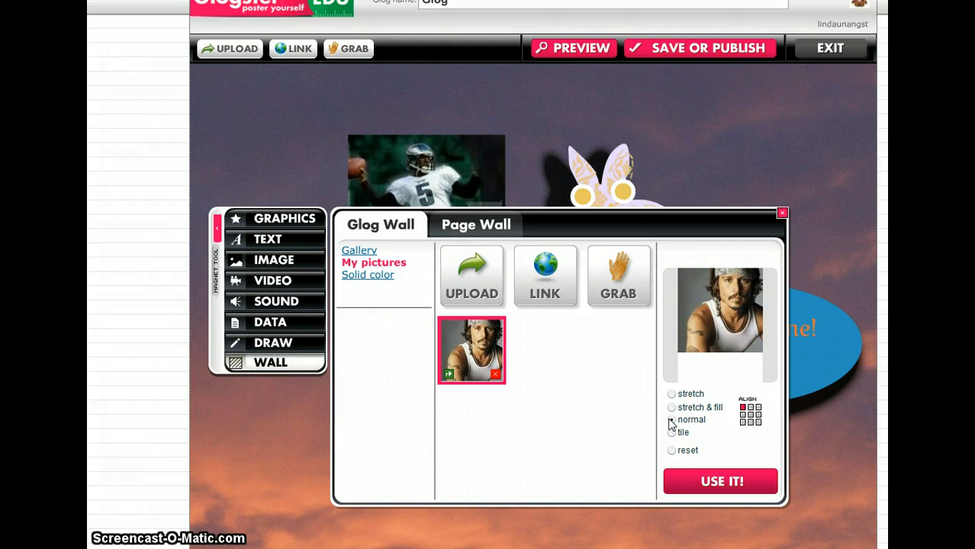
{"action": "left_click", "coordinate": [672, 434]}
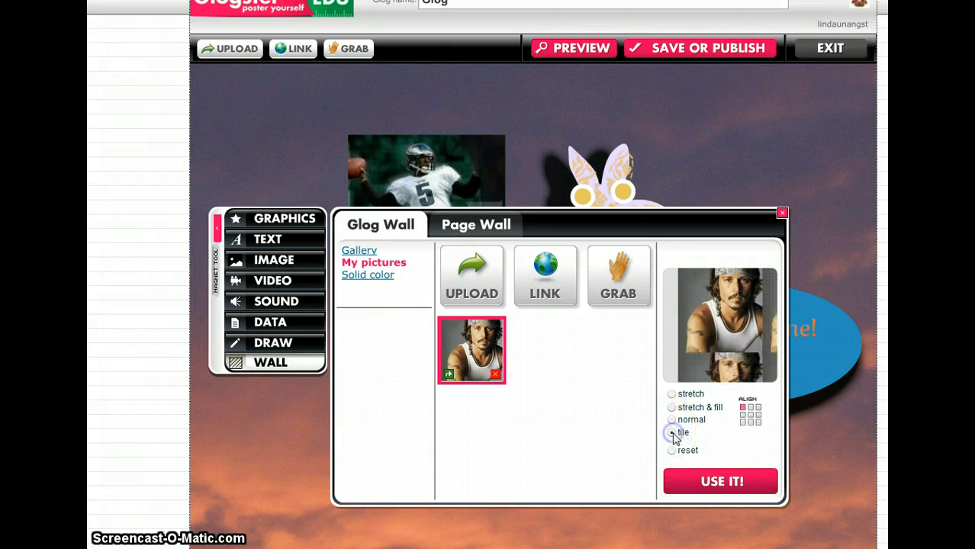
{"action": "left_click", "coordinate": [729, 481]}
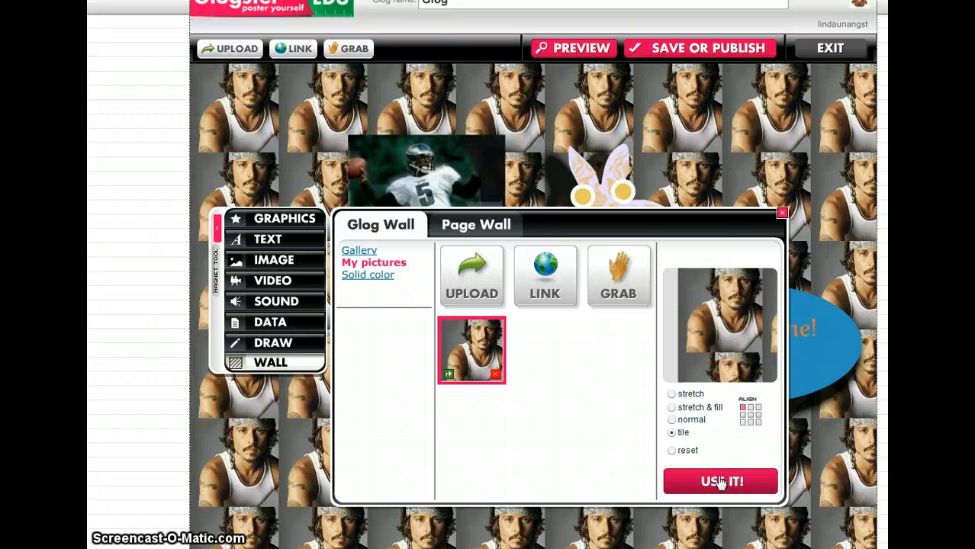
Step: Apply the portrait wall with the stretch, stretch & fill, normal and tile options in turn
{"action": "left_click", "coordinate": [672, 395]}
{"action": "left_click", "coordinate": [703, 483]}
{"action": "left_click", "coordinate": [681, 451]}
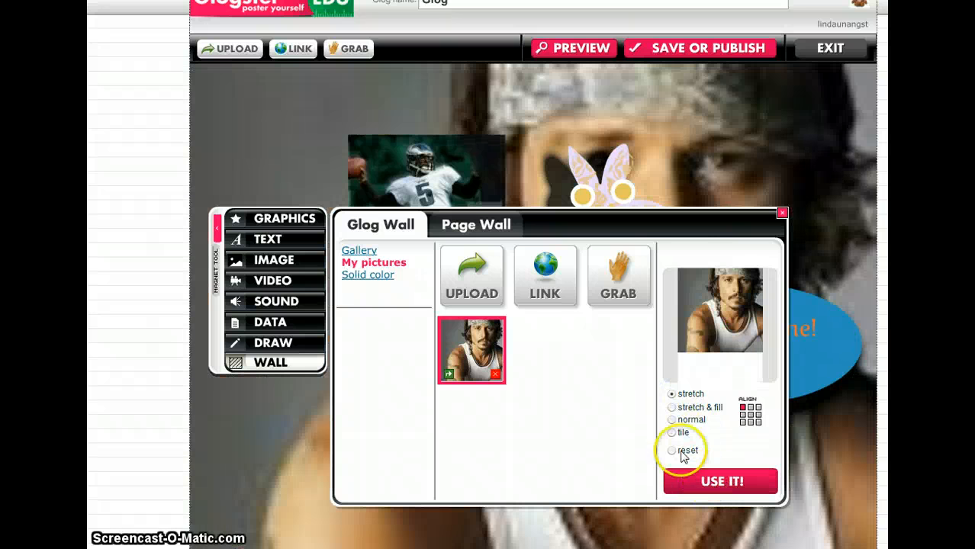
{"action": "left_click", "coordinate": [671, 408]}
{"action": "left_click", "coordinate": [698, 481]}
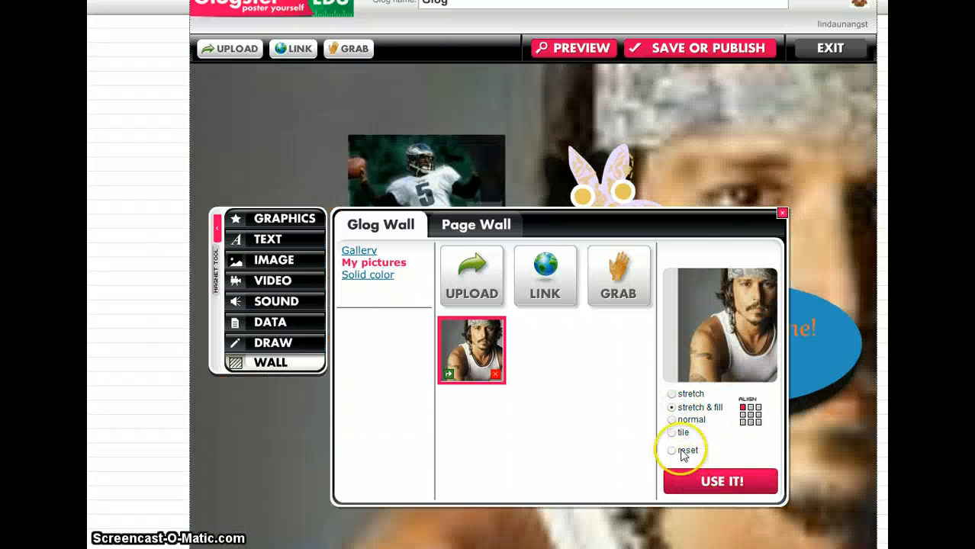
{"action": "left_click", "coordinate": [672, 420]}
{"action": "left_click", "coordinate": [696, 479]}
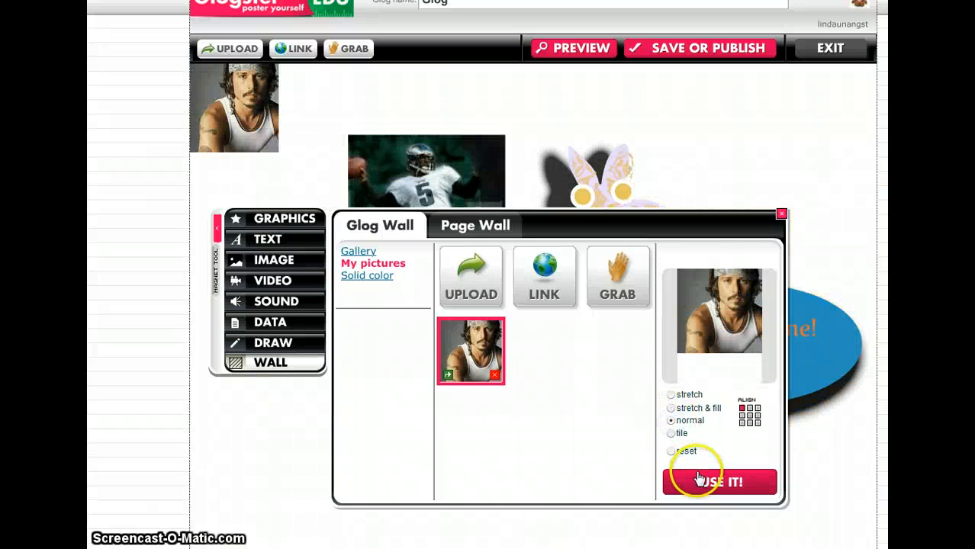
{"action": "left_click", "coordinate": [671, 433]}
{"action": "left_click", "coordinate": [702, 481]}
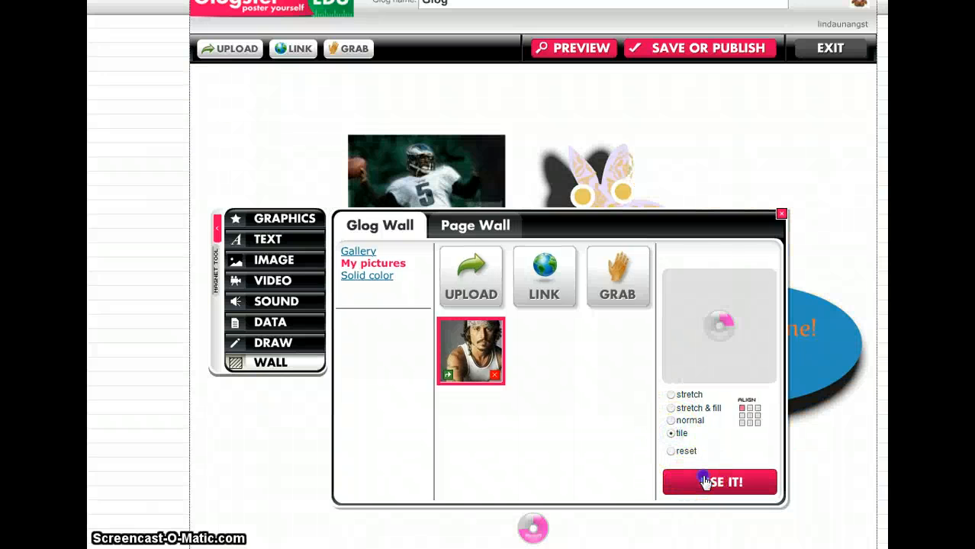
Step: Set the Glog Wall to the pink floral pattern from the first gallery page and move the speech bubble just below the rabbit
{"action": "left_click", "coordinate": [357, 252]}
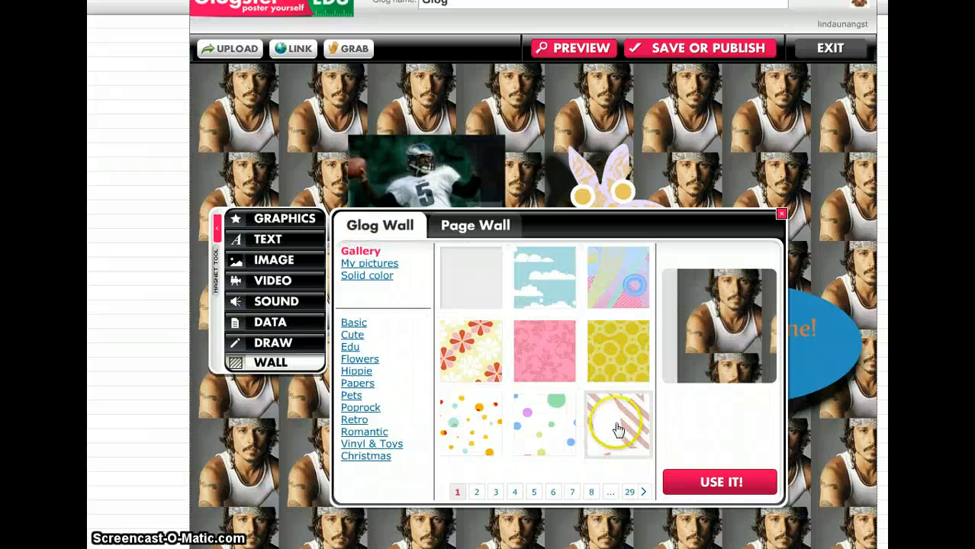
{"action": "left_click", "coordinate": [544, 357]}
{"action": "left_click", "coordinate": [702, 482]}
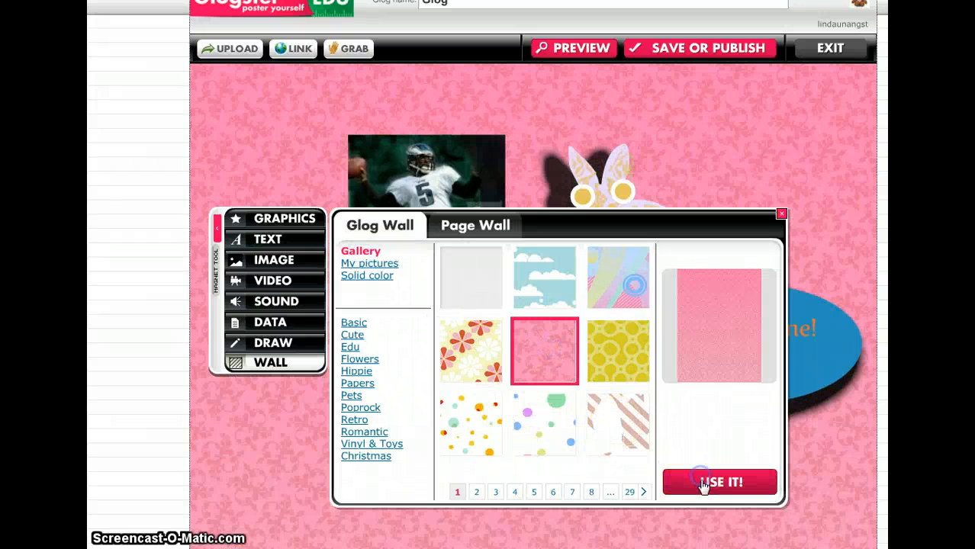
{"action": "left_click", "coordinate": [781, 215]}
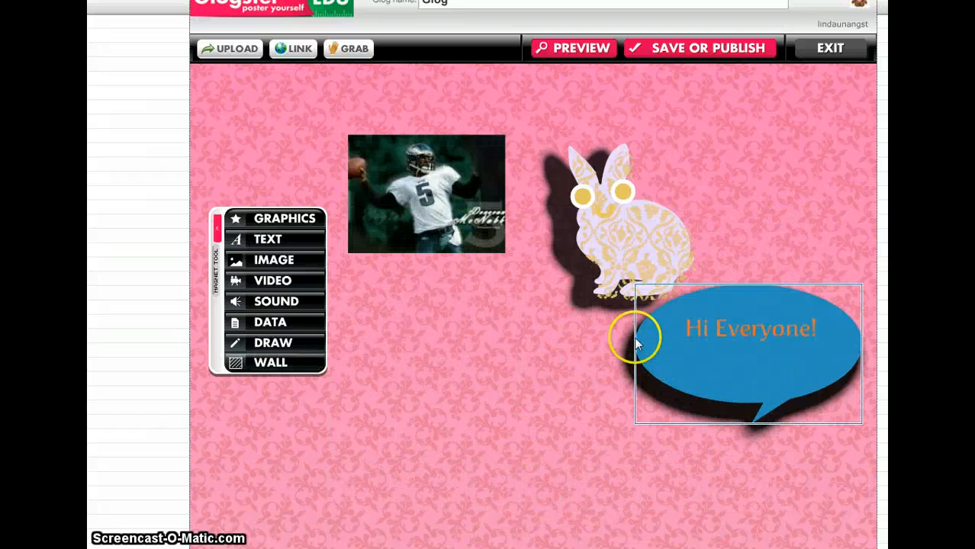
{"action": "left_click_drag", "start_coordinate": [749, 370], "coordinate": [687, 413]}
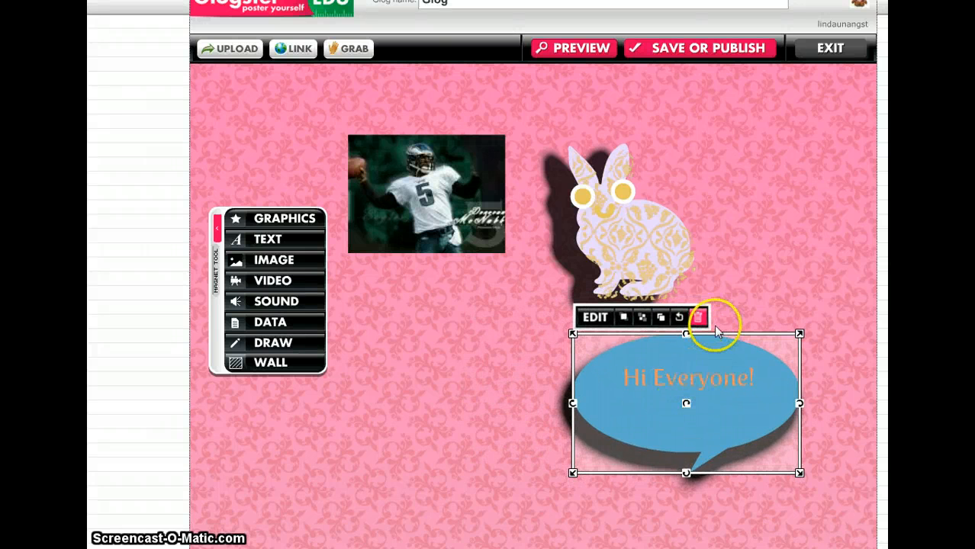
Step: Save the Glog as unfinished with the teacher's title and surname as its name and School as its category
{"action": "left_click", "coordinate": [696, 49]}
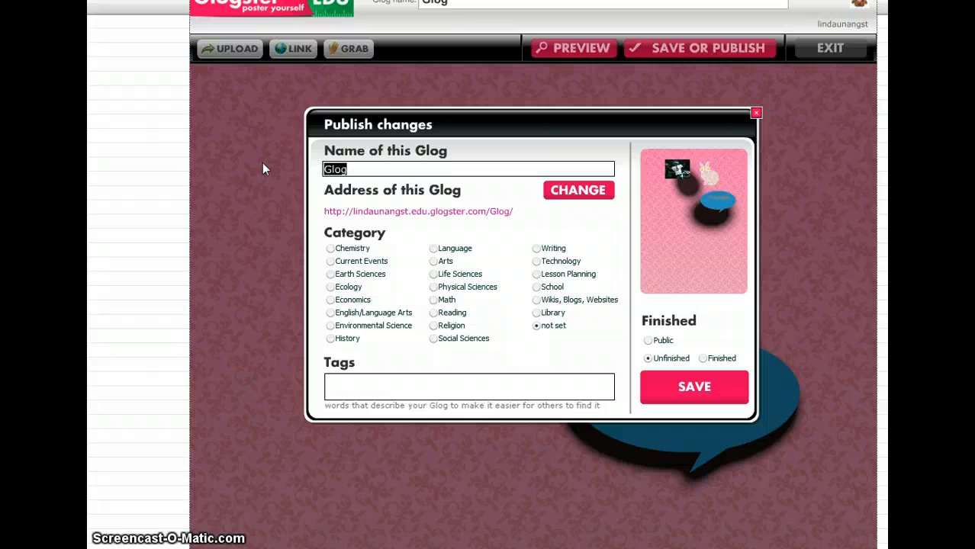
{"action": "type", "text": "Mr. Kulbacki"}
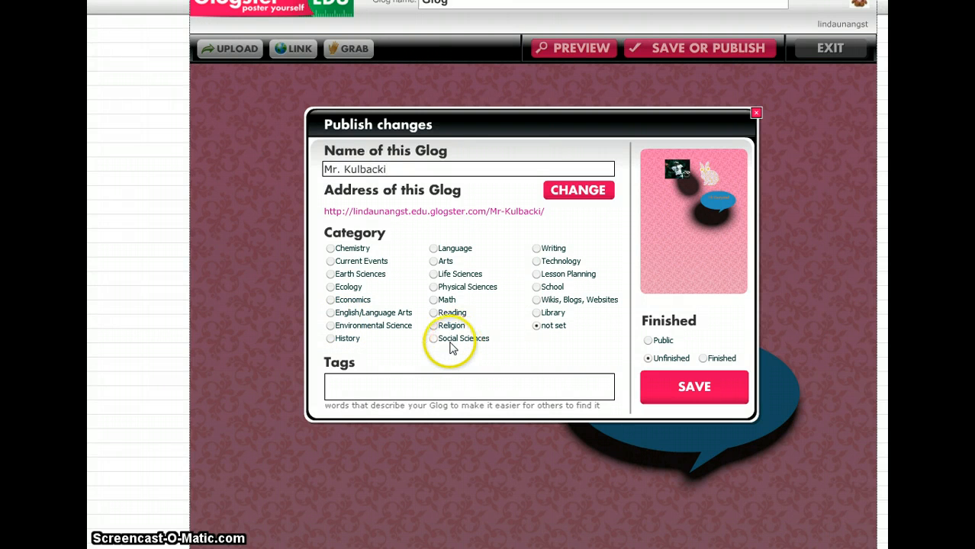
{"action": "left_click", "coordinate": [536, 288]}
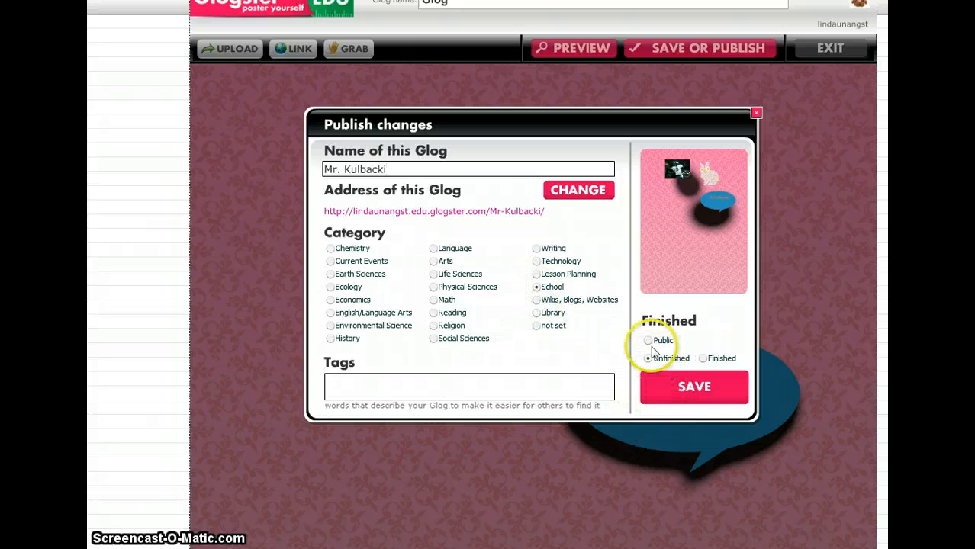
{"action": "left_click", "coordinate": [682, 389]}
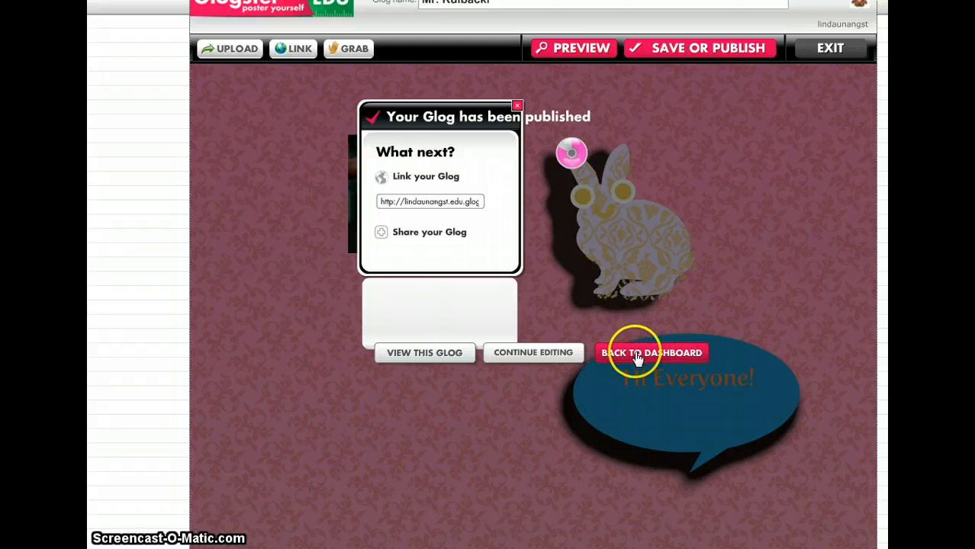
Step: Go back to the dashboard and reopen the newly saved Glog for editing from the profile's list of Glogs
{"action": "left_click", "coordinate": [637, 357]}
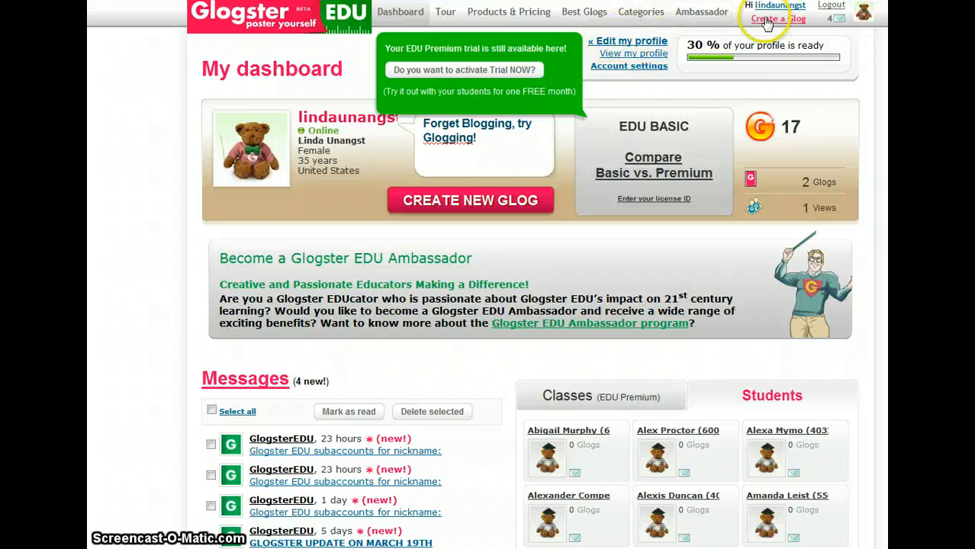
{"action": "left_click", "coordinate": [622, 54]}
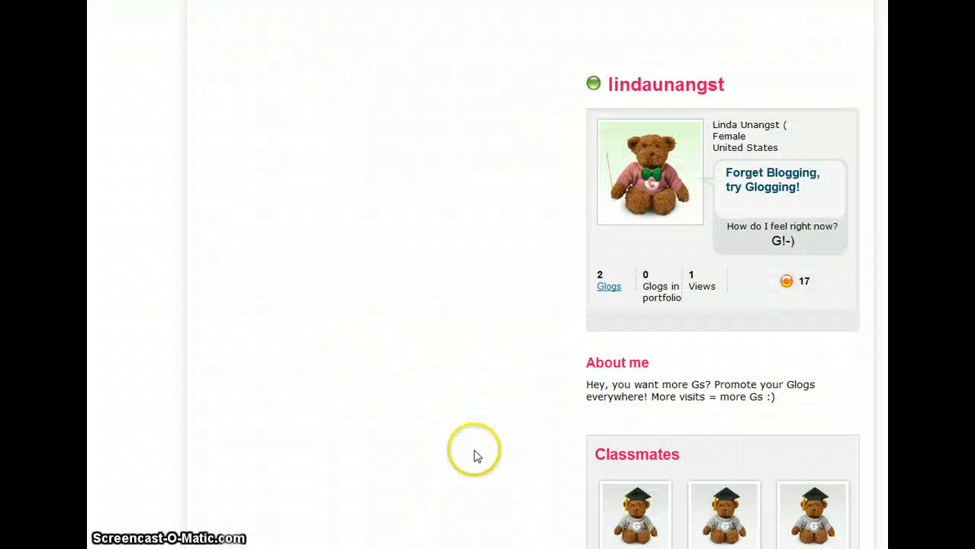
{"action": "left_click", "coordinate": [602, 287]}
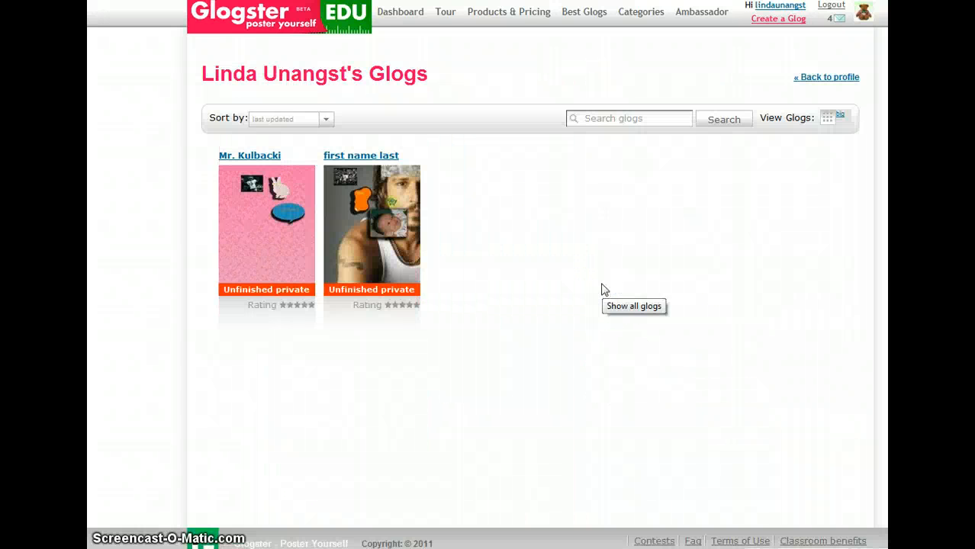
{"action": "left_click", "coordinate": [256, 234]}
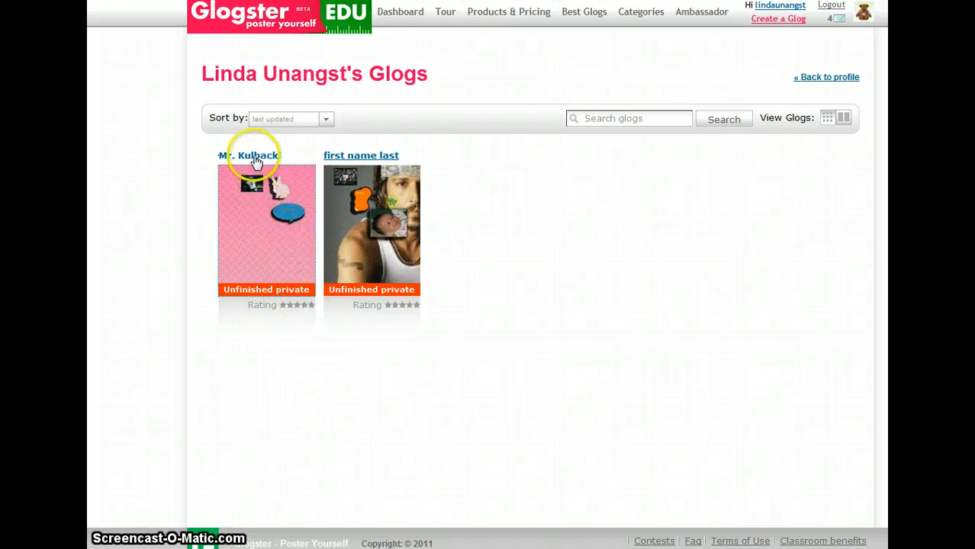
{"action": "left_click", "coordinate": [254, 158]}
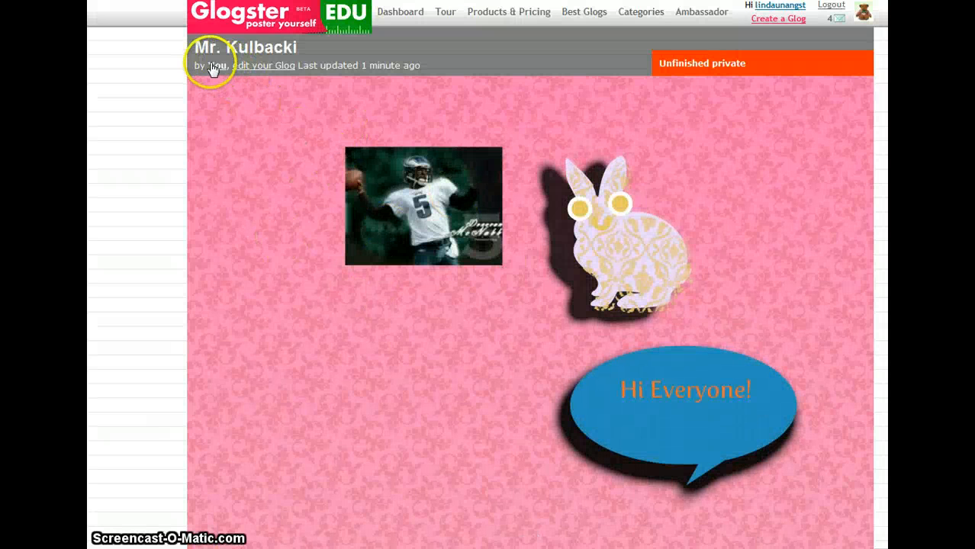
{"action": "left_click", "coordinate": [271, 67]}
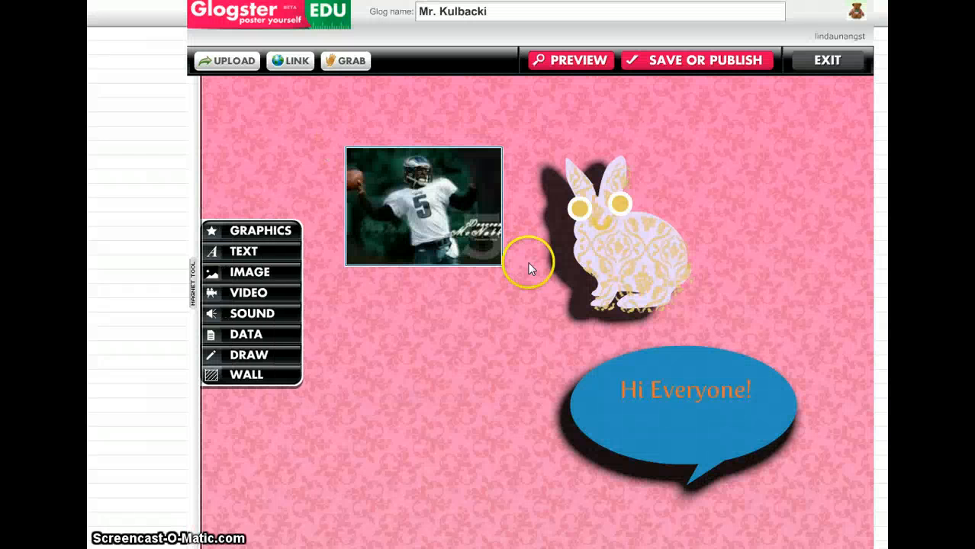
{"action": "left_click", "coordinate": [625, 247]}
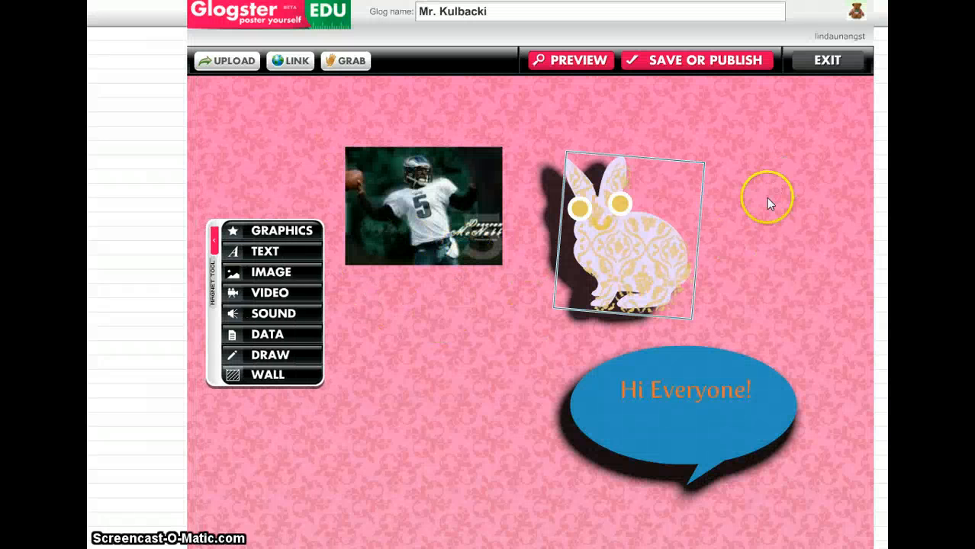
{"action": "left_click", "coordinate": [485, 261]}
{"action": "left_click", "coordinate": [630, 311]}
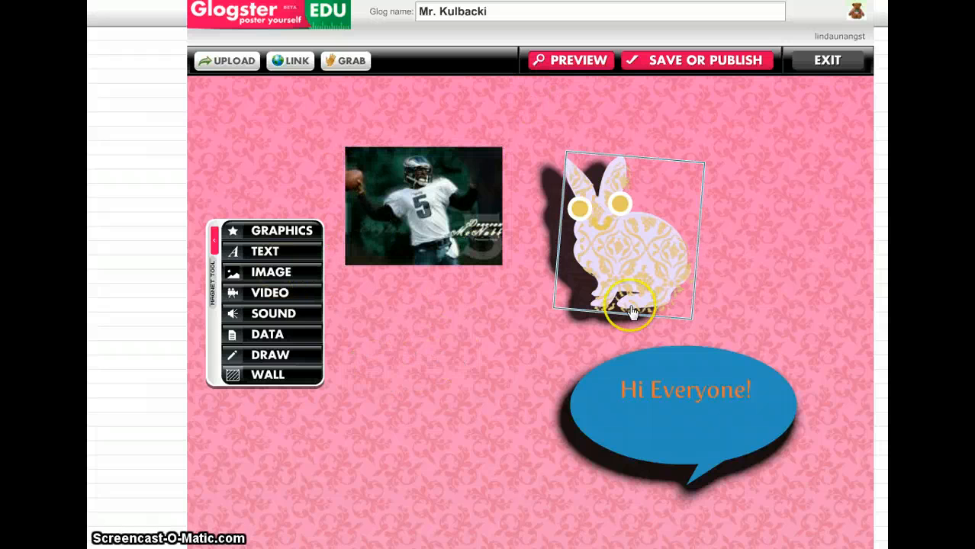
{"action": "left_click", "coordinate": [569, 444]}
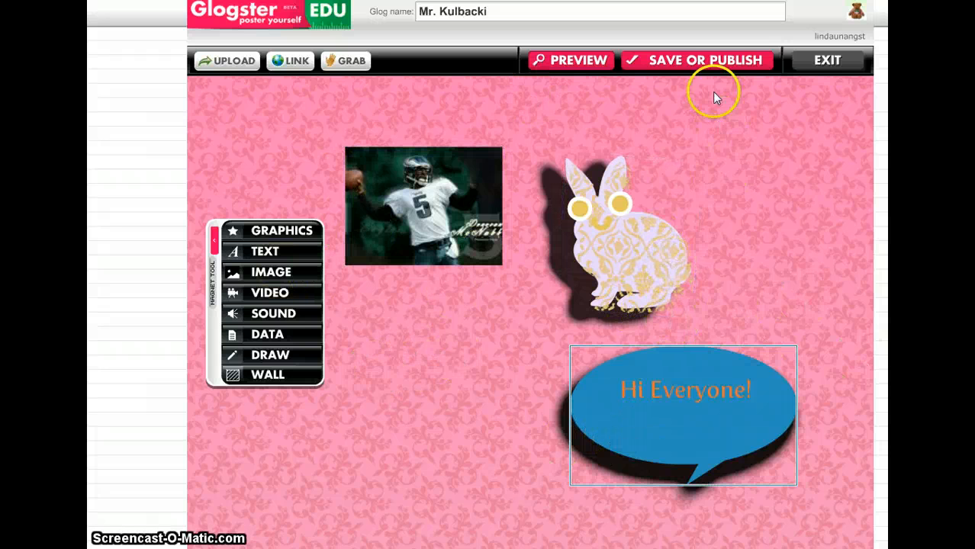
Step: Save the reopened Glog again, keeping its name, category and unfinished status
{"action": "left_click", "coordinate": [714, 69]}
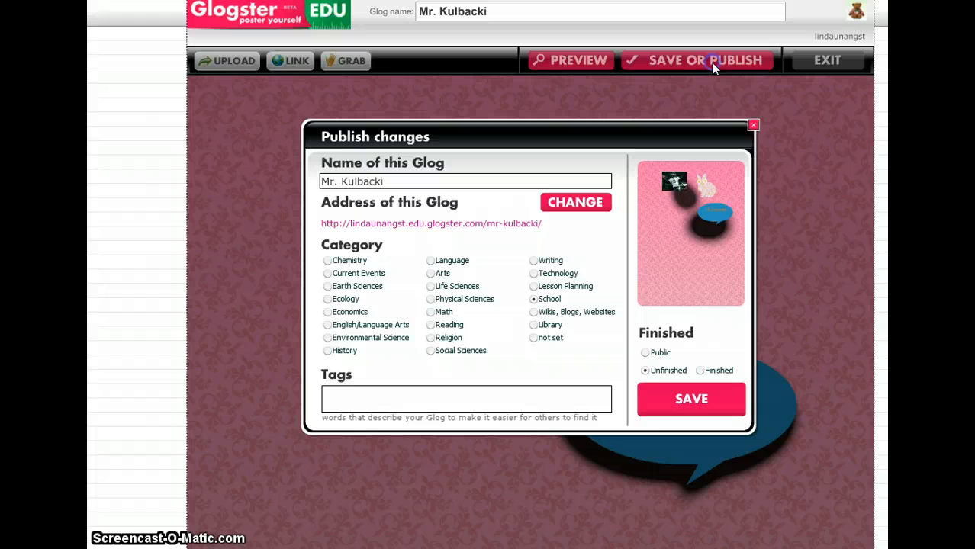
{"action": "left_click", "coordinate": [690, 399]}
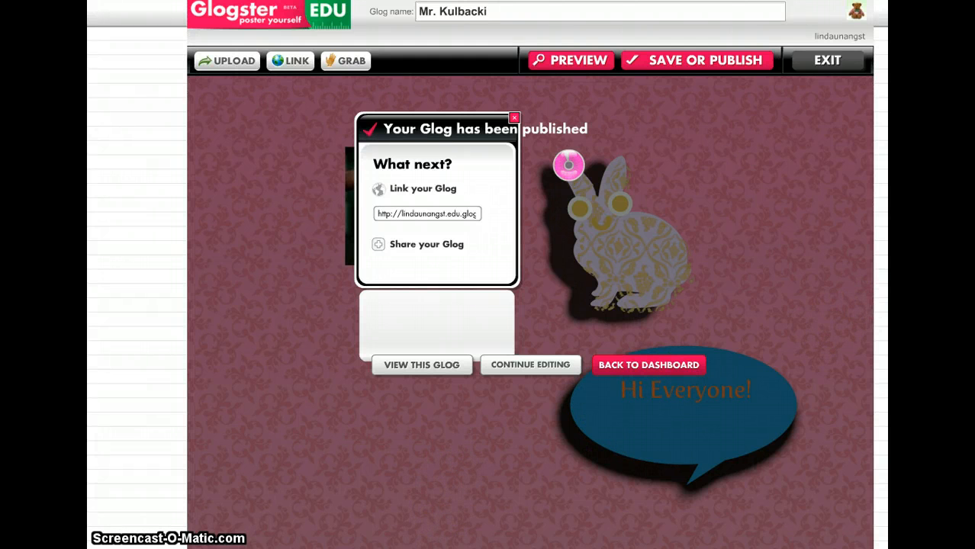
{"action": "scroll", "coordinate": [559, 395], "scroll_direction": "down", "scroll_amount": 2}
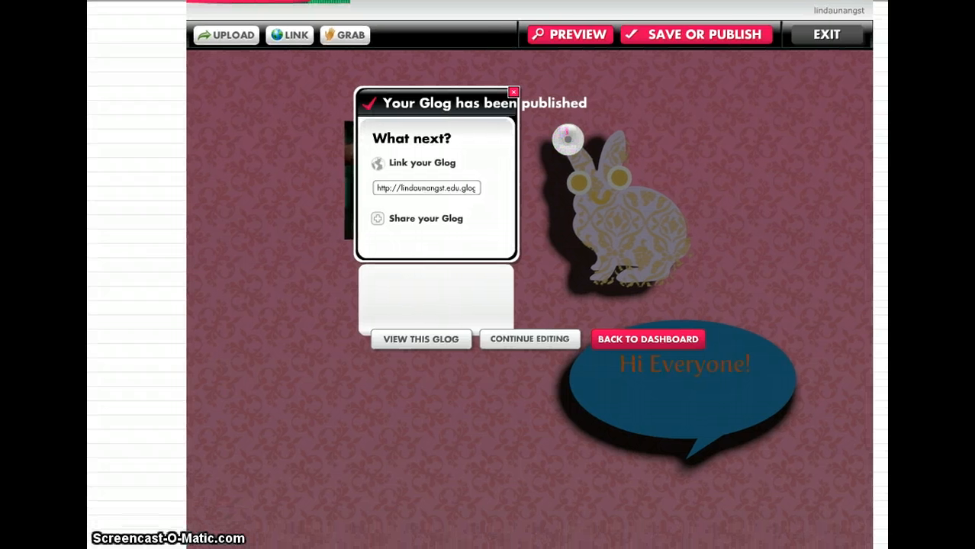